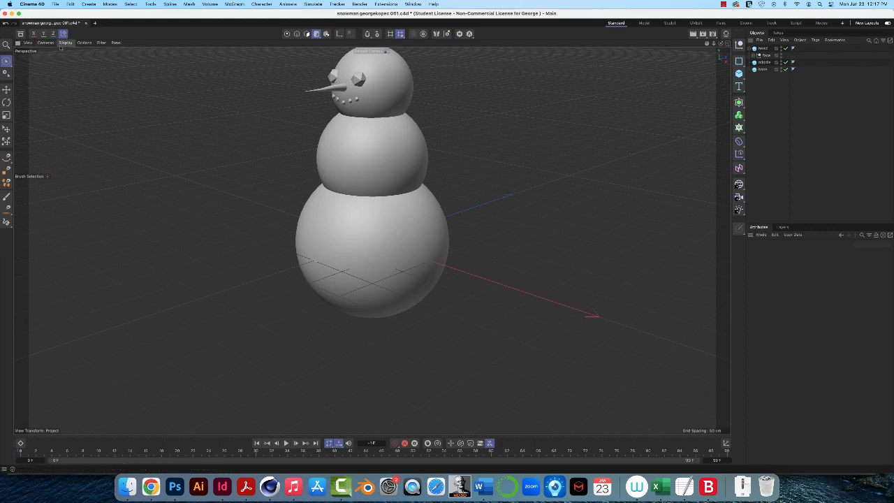
- Add a cone primitive to the scene and raise it along Y to the level of the snowman's head
left_click(28, 43)
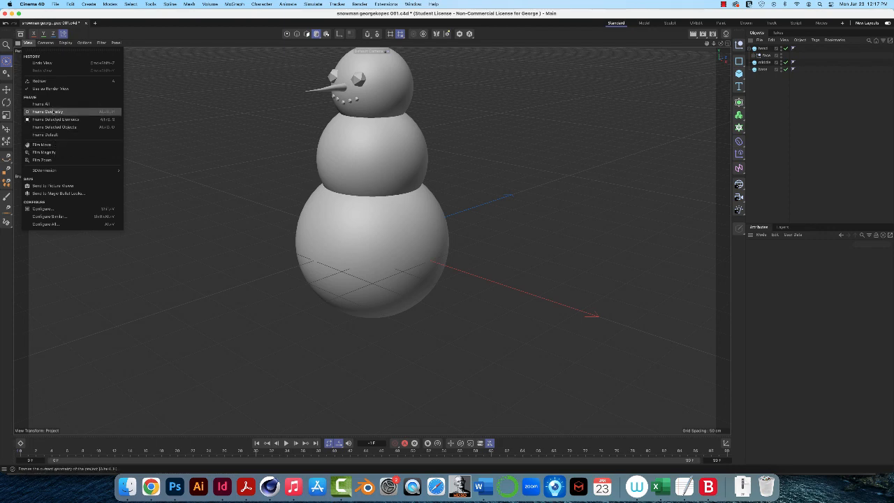
left_click(43, 103)
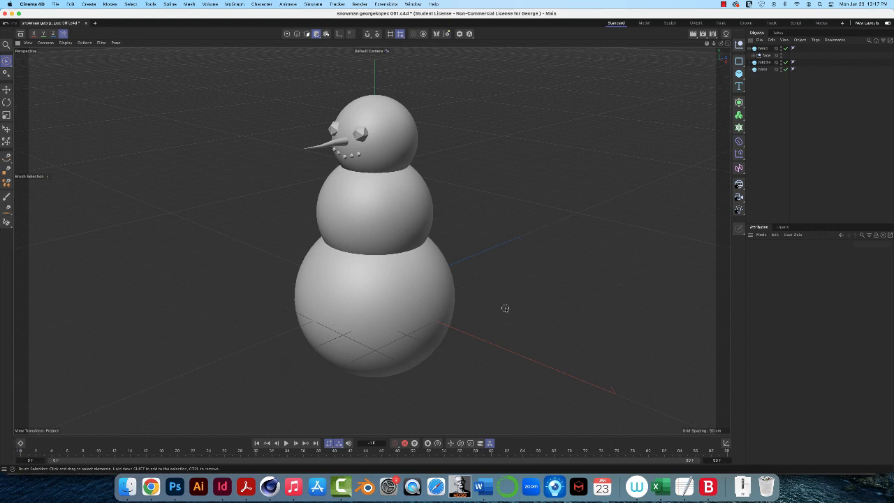
left_click_drag(505, 308, 559, 320, "alt")
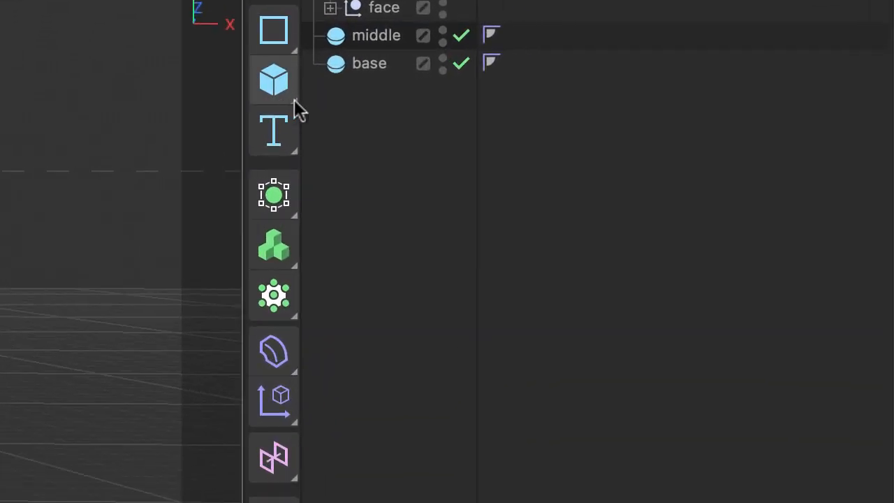
left_click(292, 99)
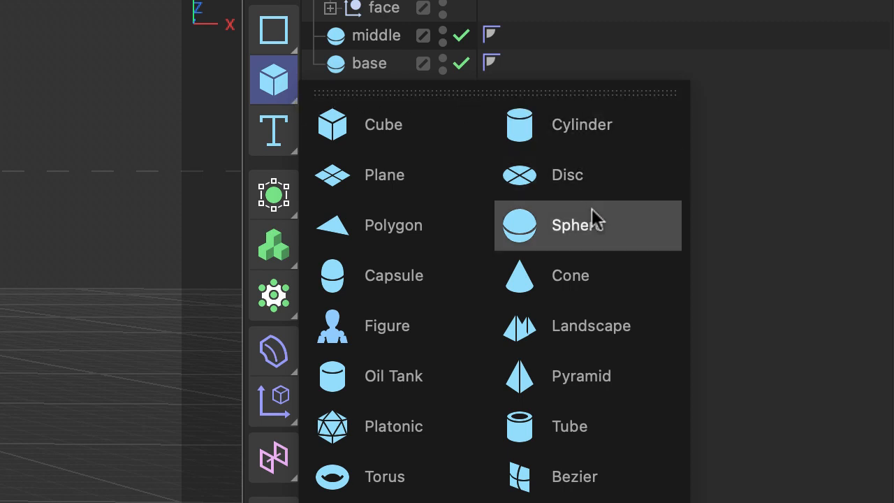
left_click(584, 285)
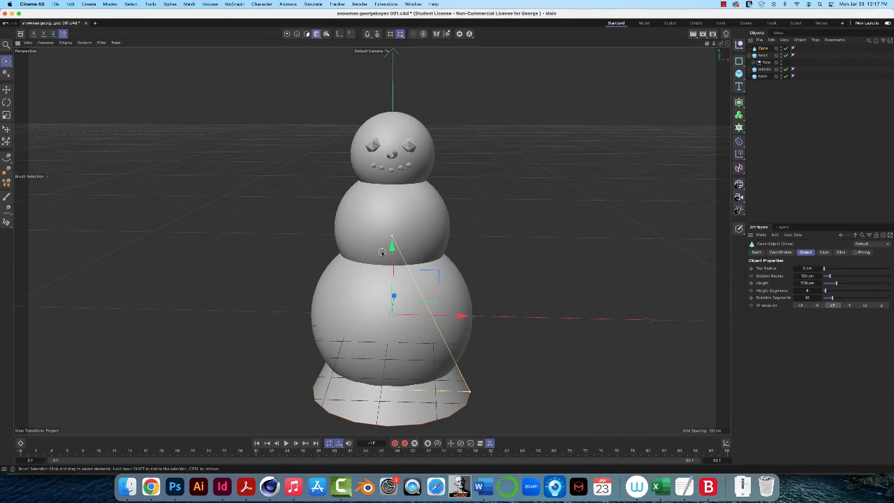
left_click_drag(392, 246, 404, 81)
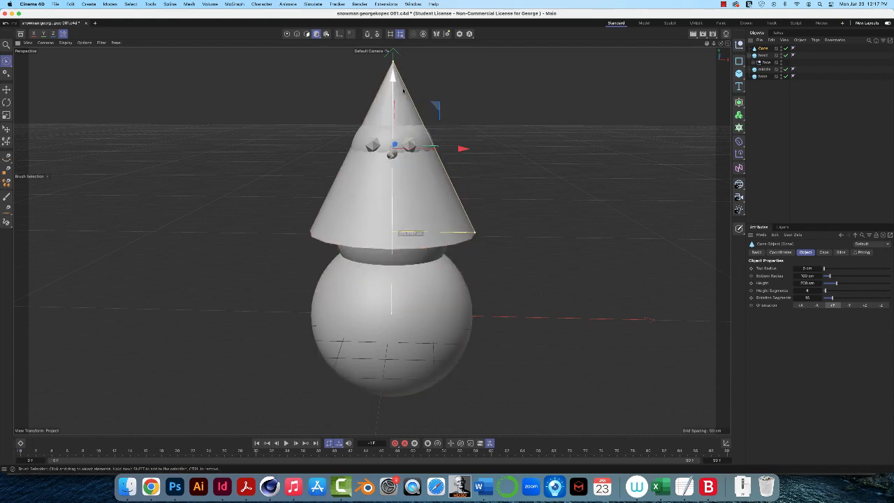
- Move the cone further up along Y until its base sits just above the top of the snowman's head
scroll(407, 120, "up", 1)
scroll(407, 123, "down", 2)
scroll(407, 123, "down", 5)
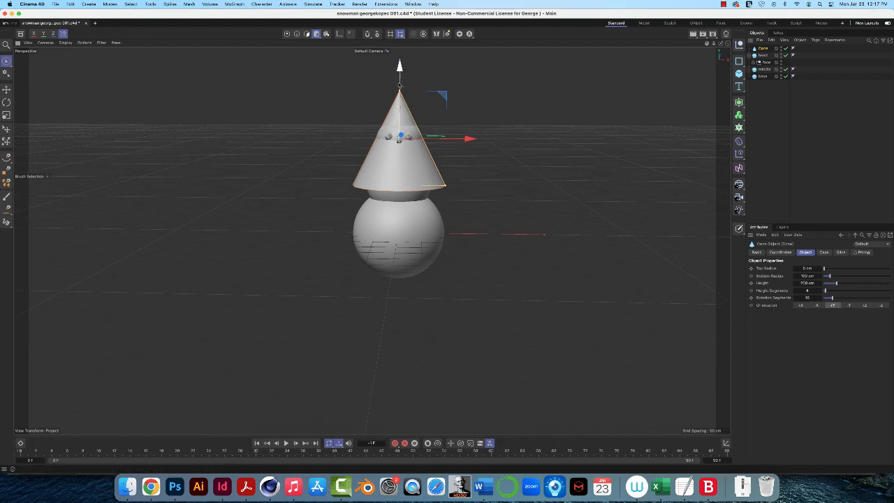
left_click_drag(400, 81, 401, 29)
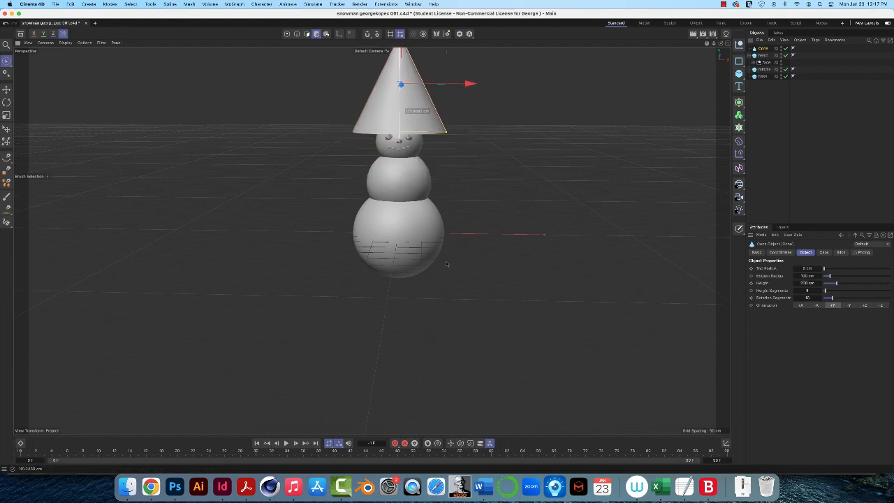
middle_click_drag(451, 201, 457, 289, "alt")
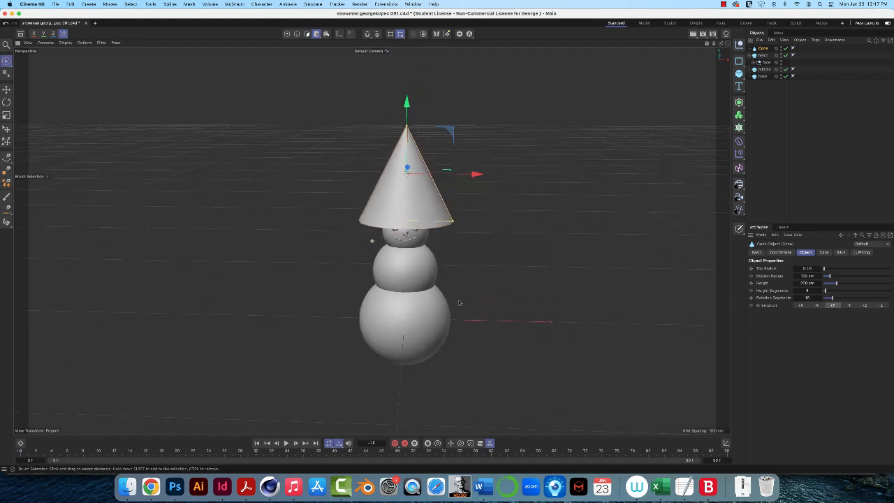
left_click_drag(407, 104, 407, 79)
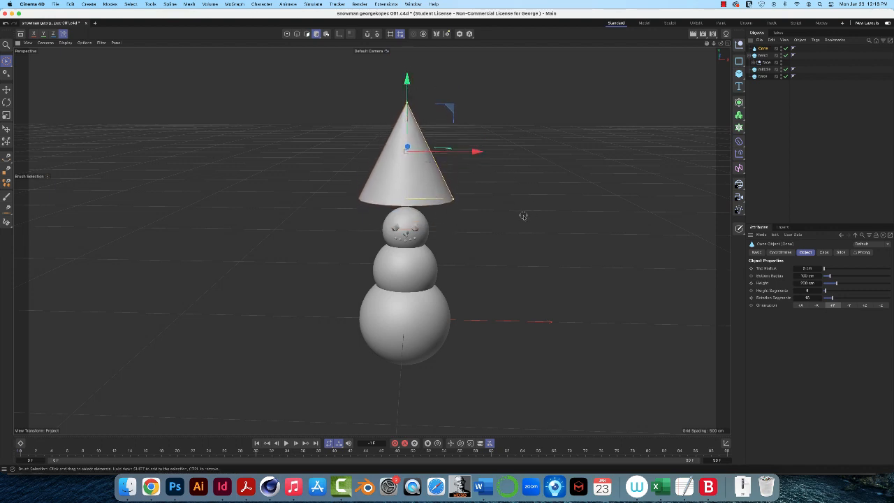
mouse_move(523, 217)
middle_mouse_down("alt")
mouse_move(521, 204)
mouse_move(558, 232)
mouse_move(531, 222)
middle_mouse_up("alt")
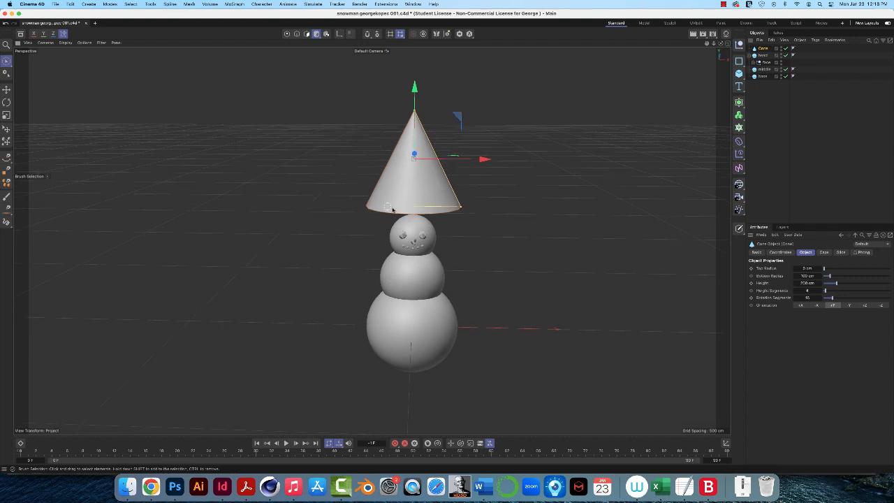
- Narrow the cone's bottom radius to about 62 cm and lower the cone slightly onto the snowman's head
scroll(470, 220, "up", 3)
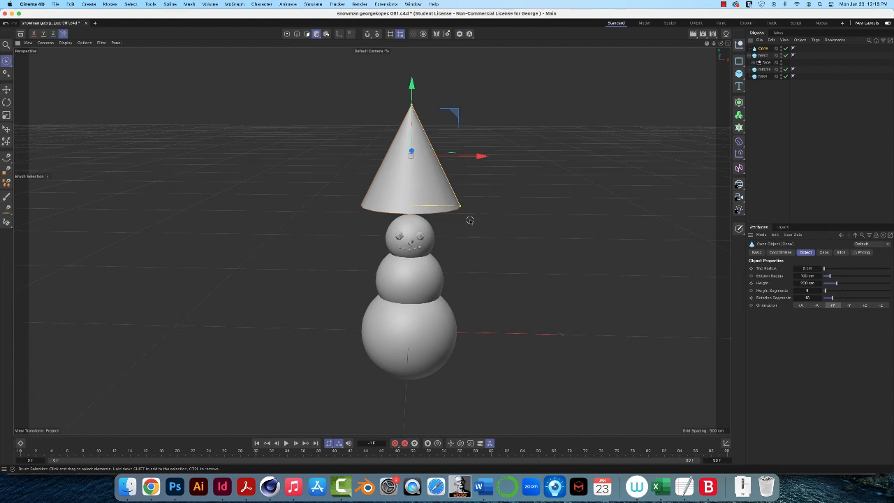
scroll(470, 220, "up", 5)
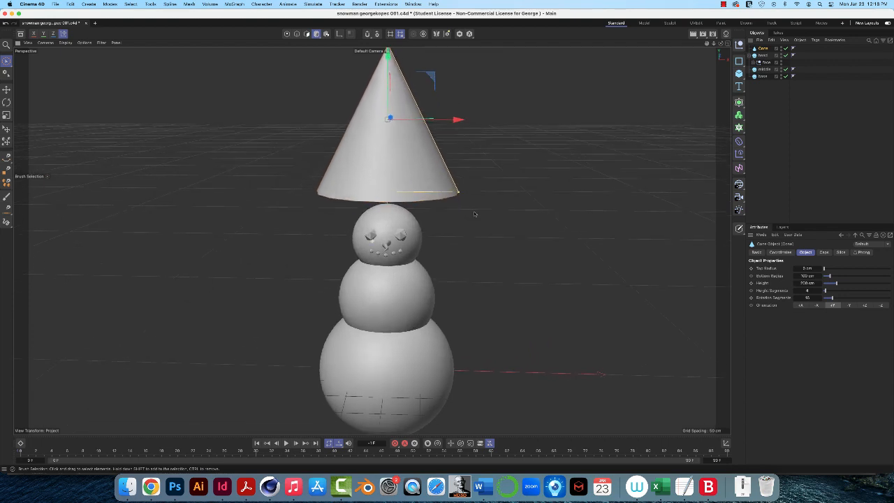
scroll(475, 221, "up", 2)
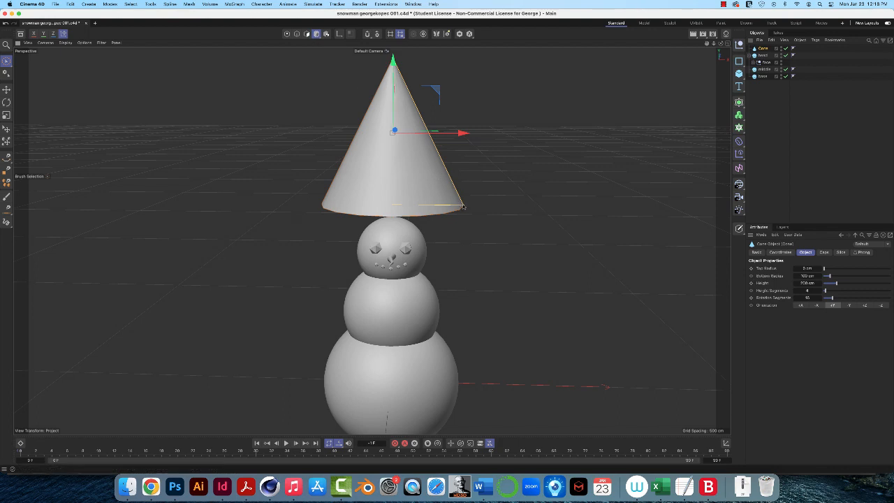
left_click_drag(463, 207, 435, 206)
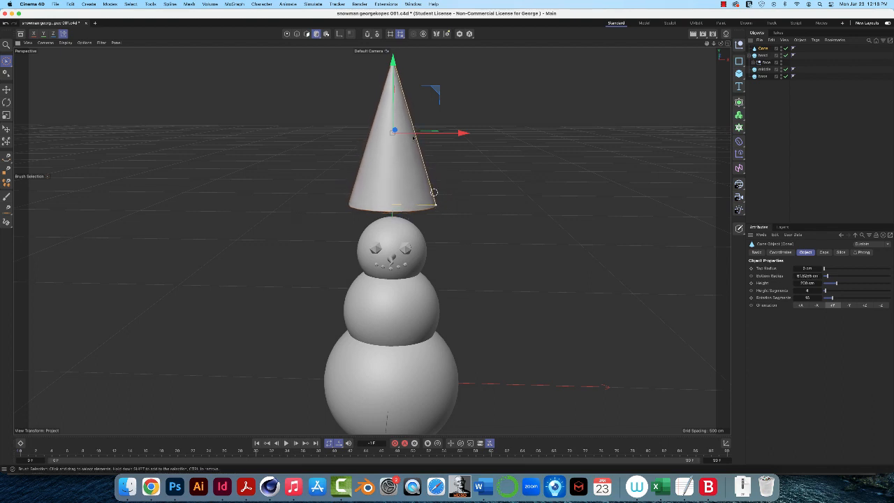
left_click_drag(396, 73, 395, 95)
middle_click_drag(462, 176, 462, 166, "alt")
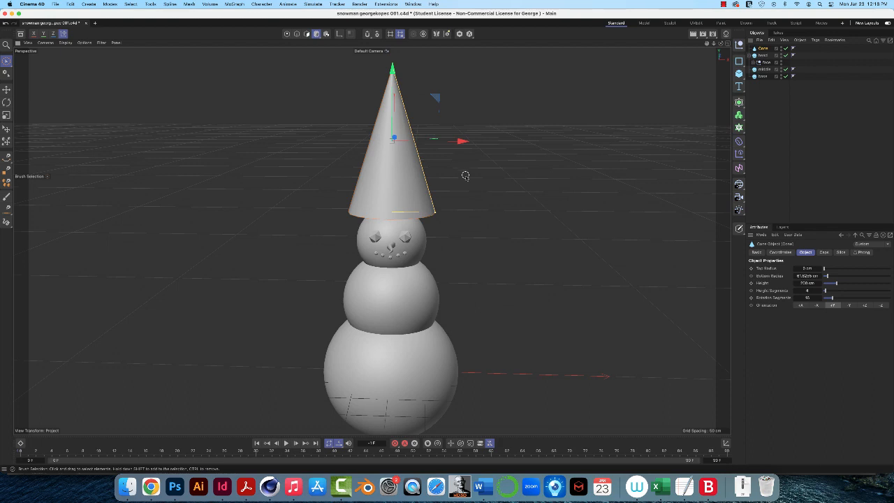
- Set the cone's bottom radius to 38 cm
left_click_drag(467, 178, 467, 169, "alt")
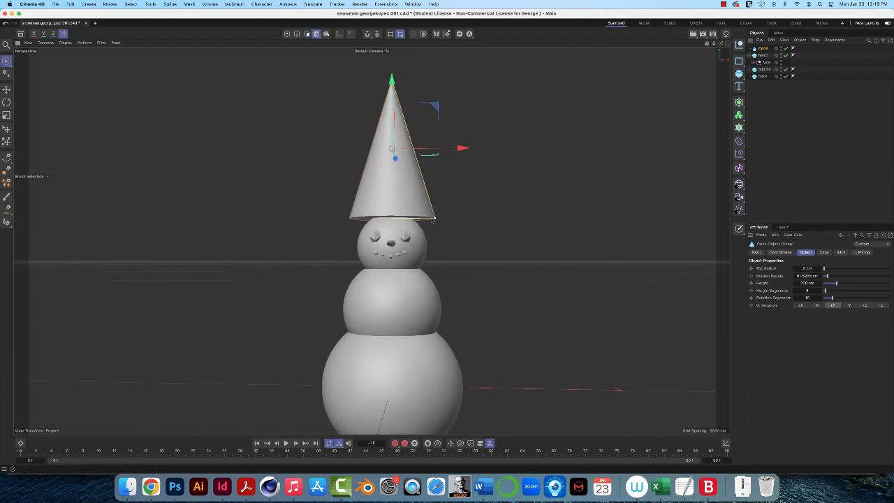
mouse_move(433, 220)
left_mouse_down()
mouse_move(422, 221)
mouse_move(449, 223)
left_mouse_up()
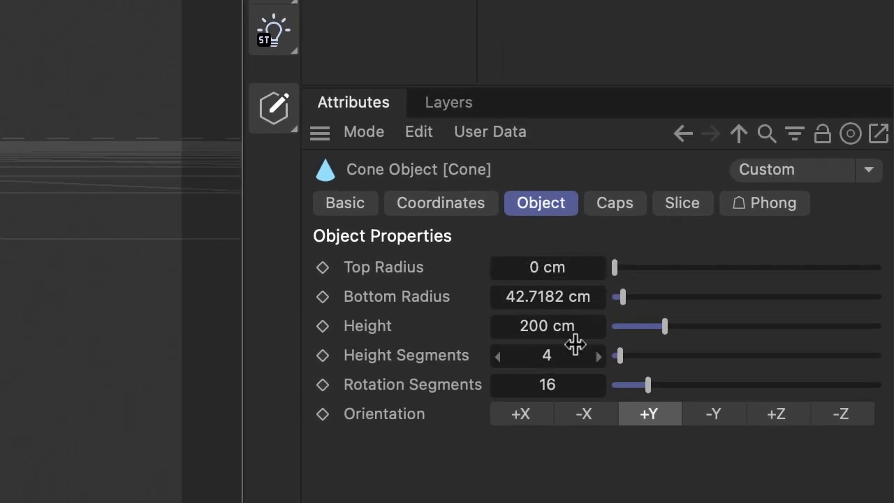
left_click(580, 299)
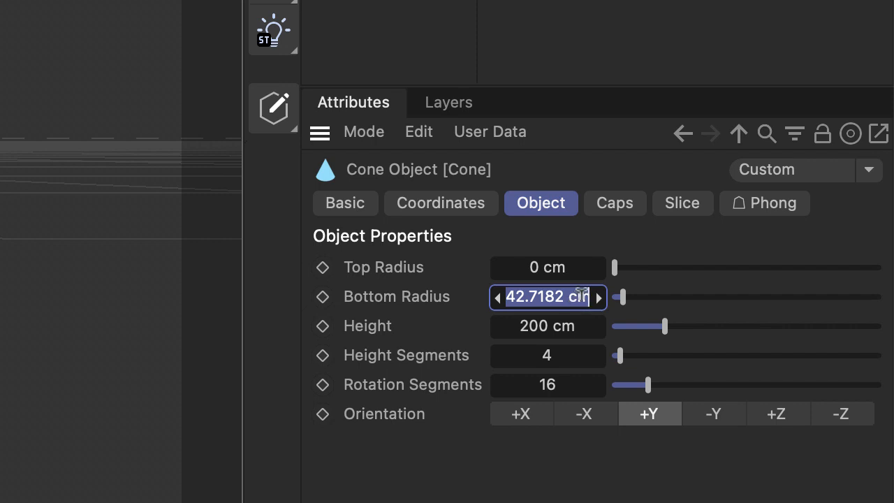
type("38")
key("Return")
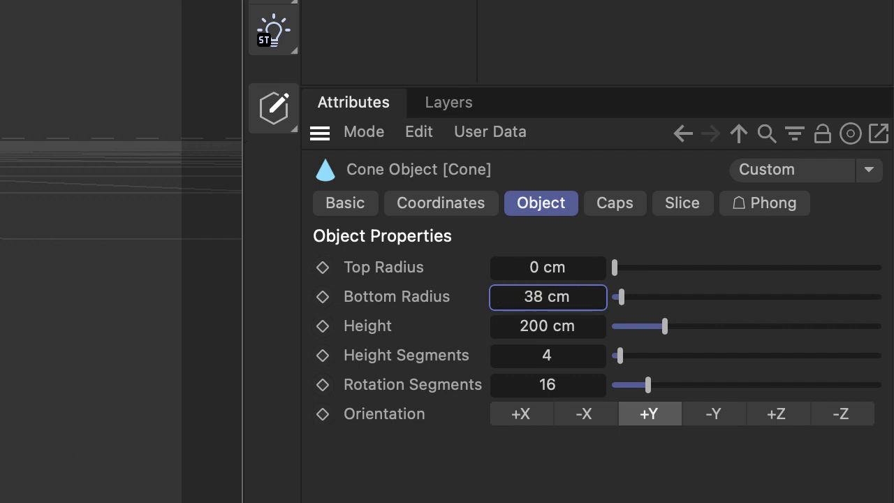
- Shorten the cone to a height of about 100 cm and set its top radius to 45 cm
left_click_drag(391, 77, 392, 80)
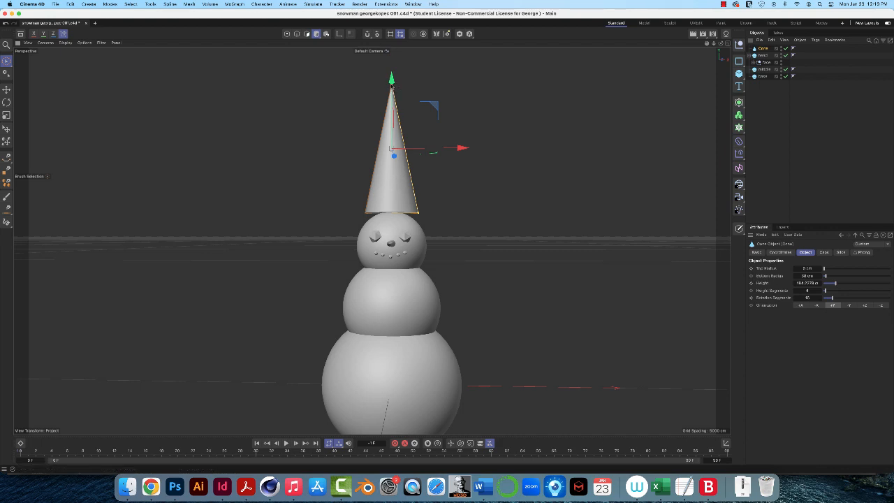
left_click_drag(392, 83, 391, 114)
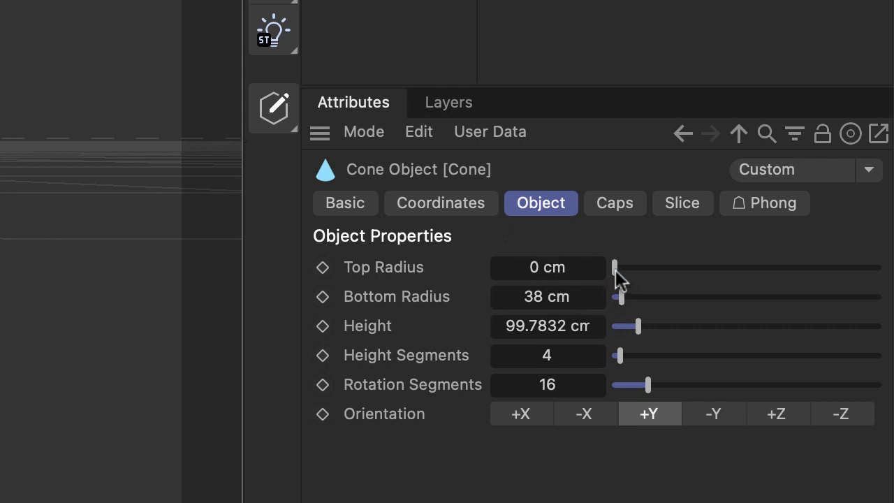
left_click_drag(615, 269, 625, 271)
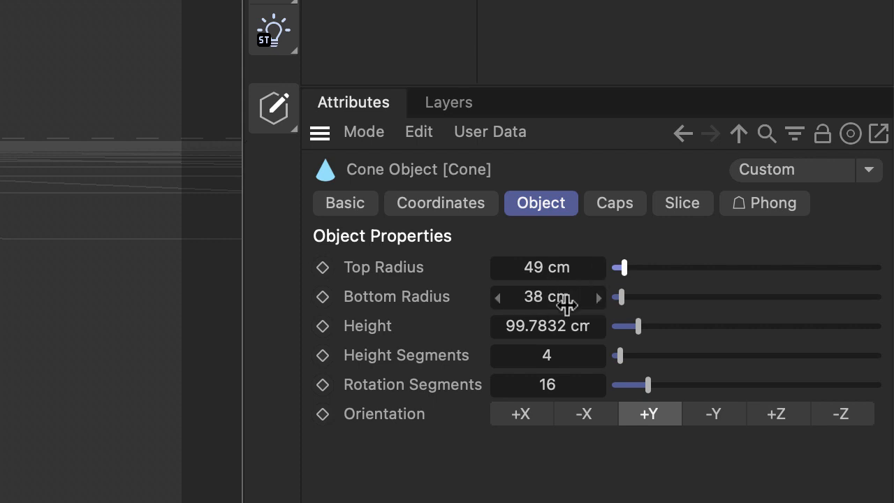
left_click(568, 270)
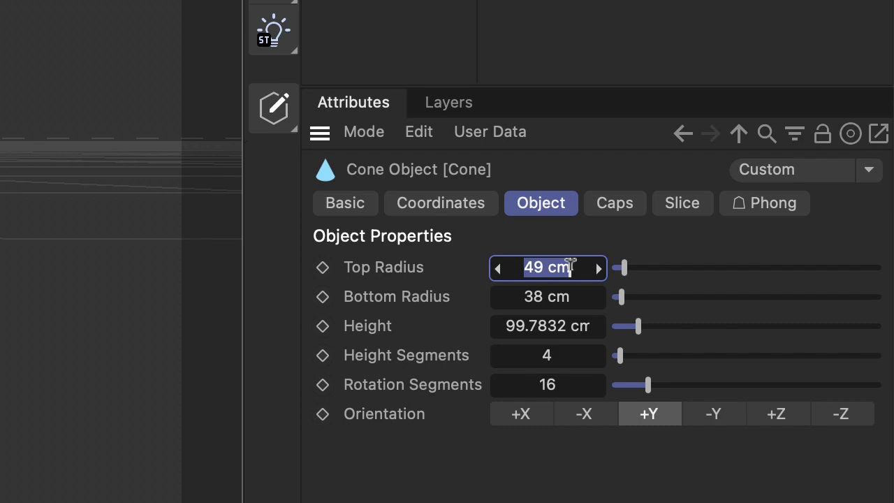
type("45")
key("Return")
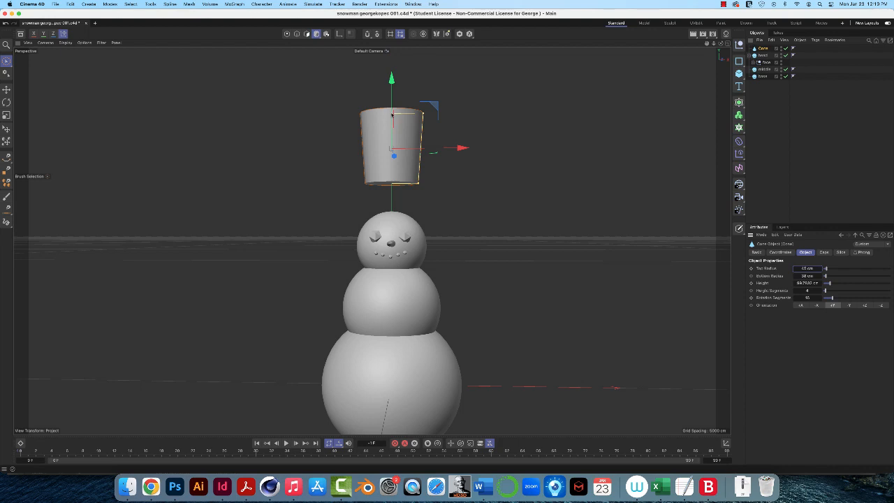
- Set the height of the hat-shaped cone to 65 cm
left_click_drag(392, 114, 388, 141)
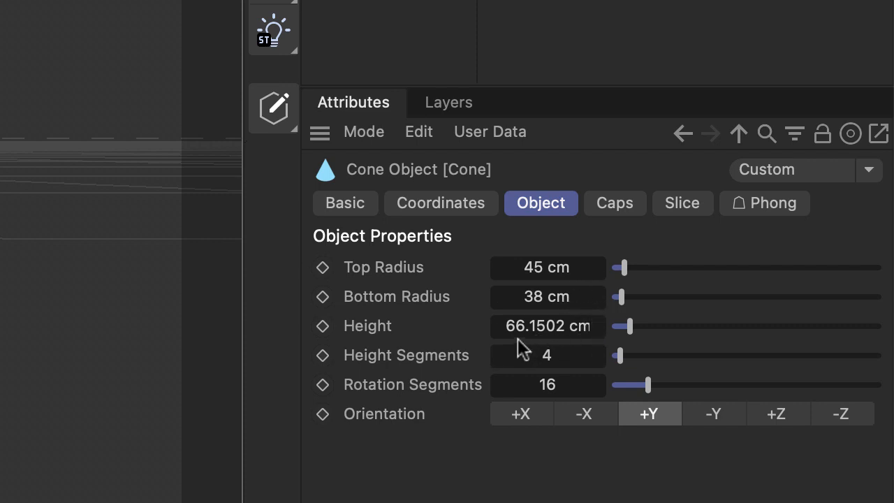
left_click(552, 328)
type("65")
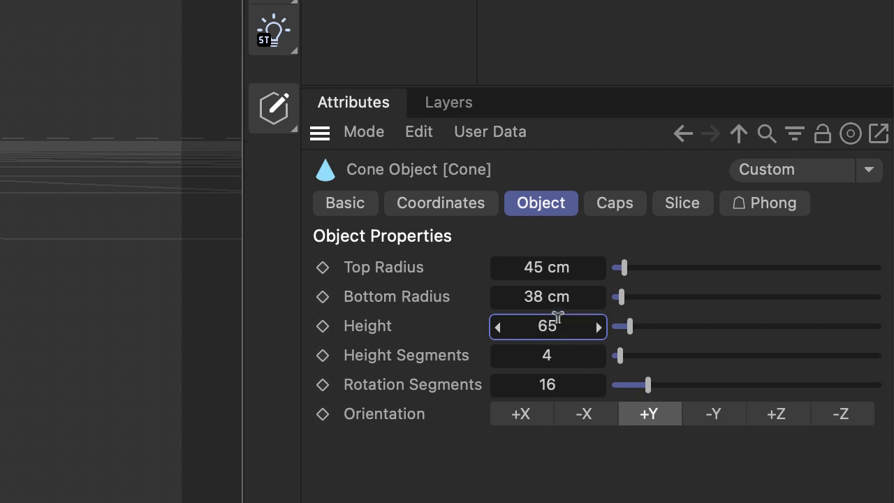
key("Return")
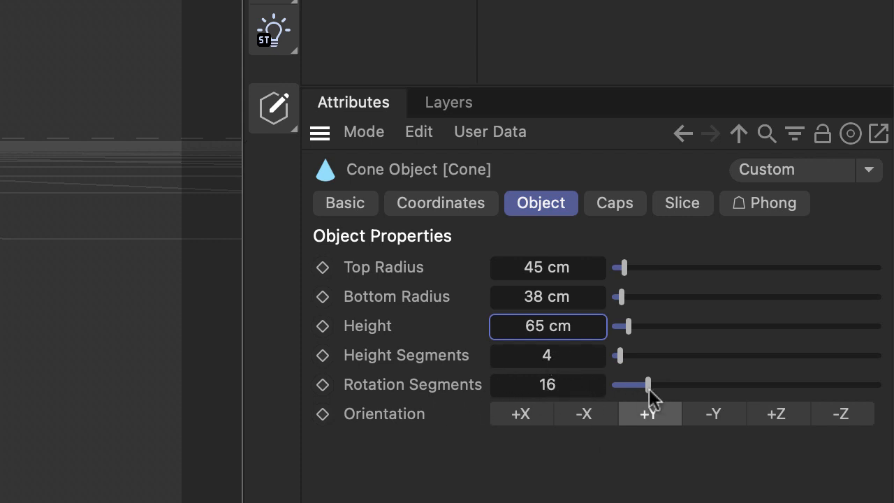
- Increase the cone's rotation segments to about 48 and rename the object as hat
left_click_drag(649, 386, 715, 385)
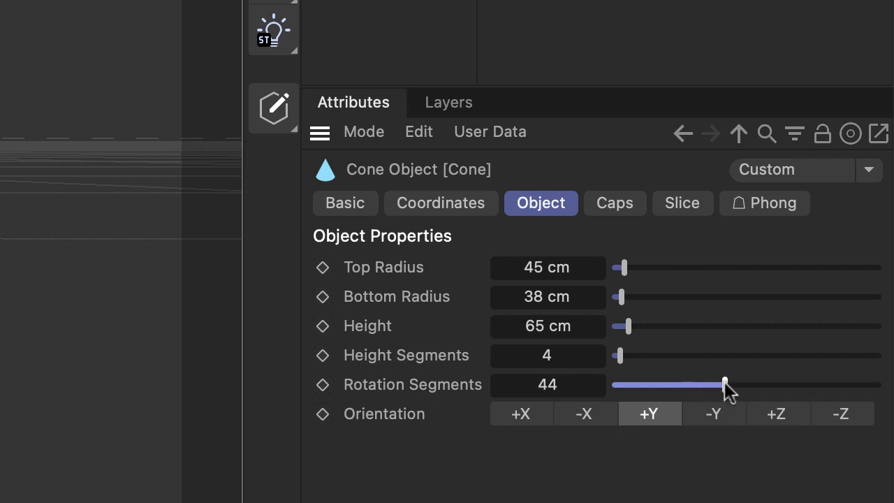
left_click_drag(725, 382, 736, 387)
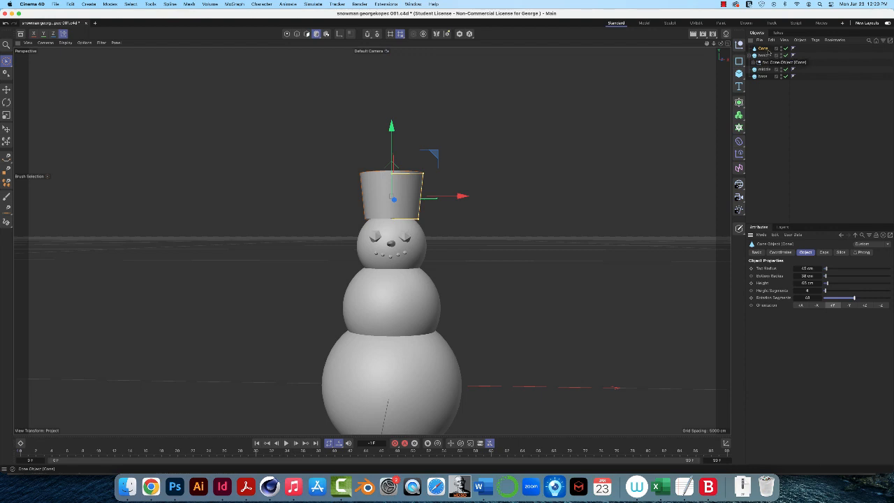
double_click(765, 49)
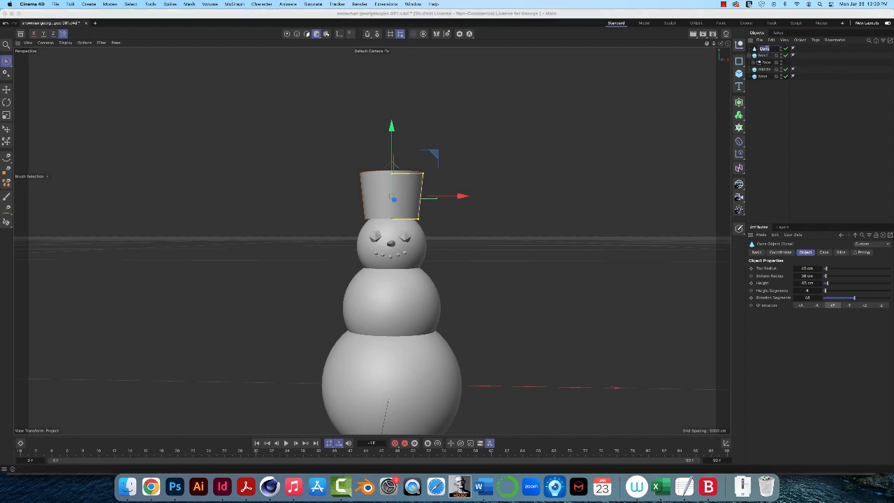
key("Return")
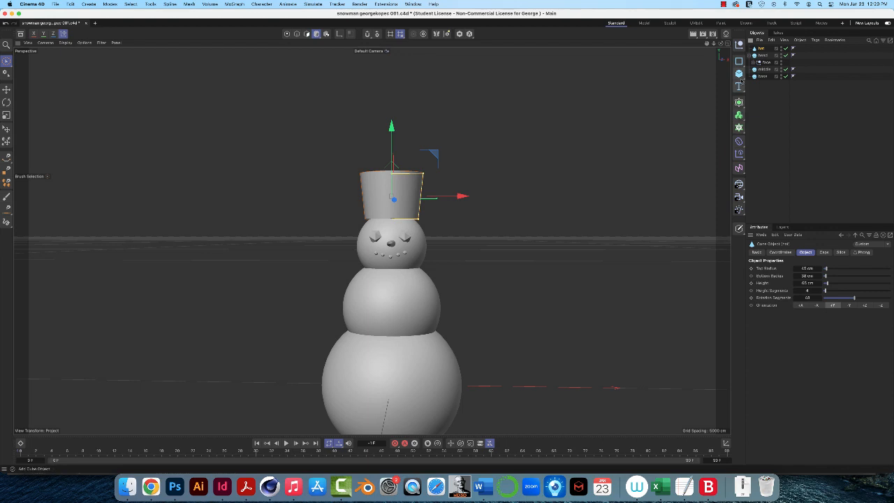
- Add a cylinder primitive and raise it along Y to the level of the snowman's hat
left_click(742, 77)
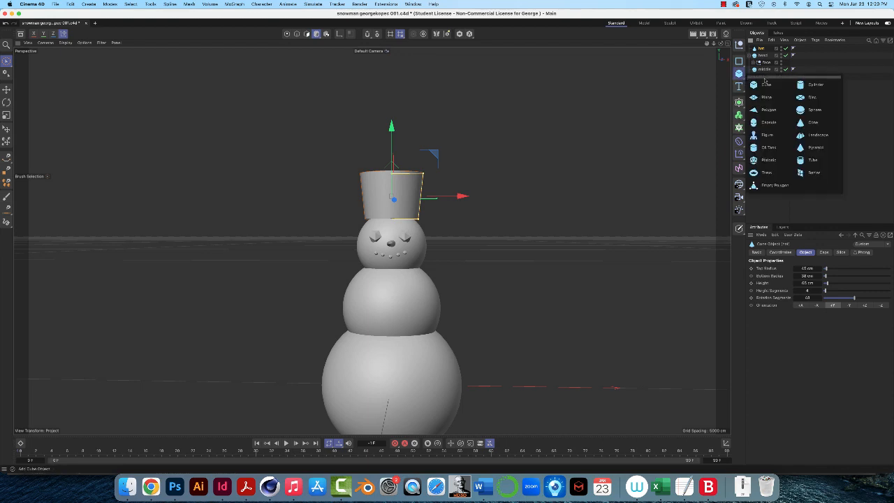
left_click(811, 88)
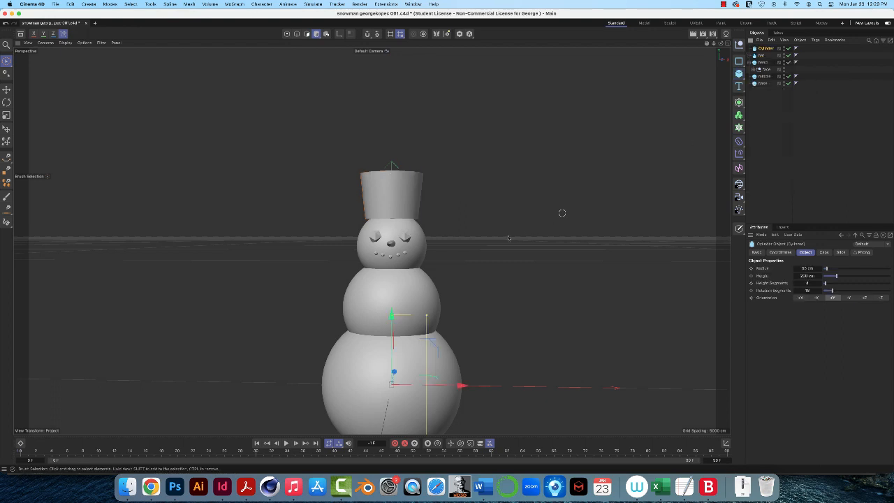
left_click_drag(394, 327, 406, 101)
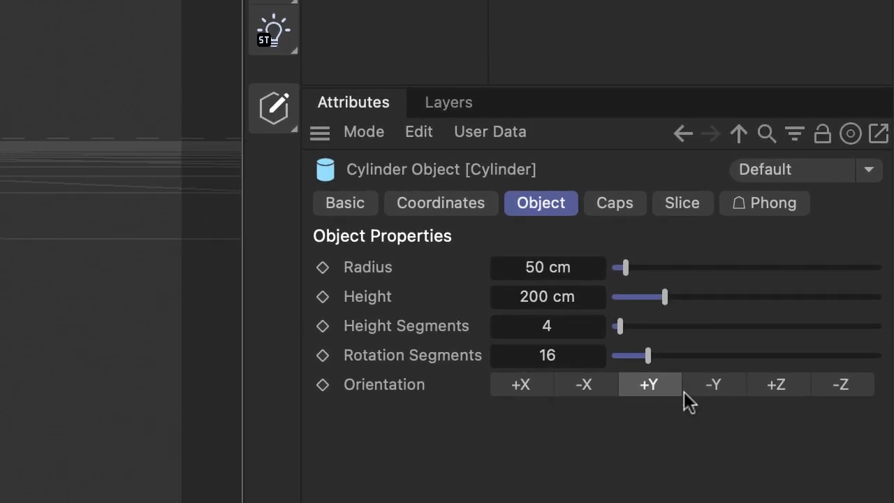
- Set the cylinder's rotation segments to 48, its radius to 65 cm and its height to 2 cm
left_click_drag(649, 357, 737, 355)
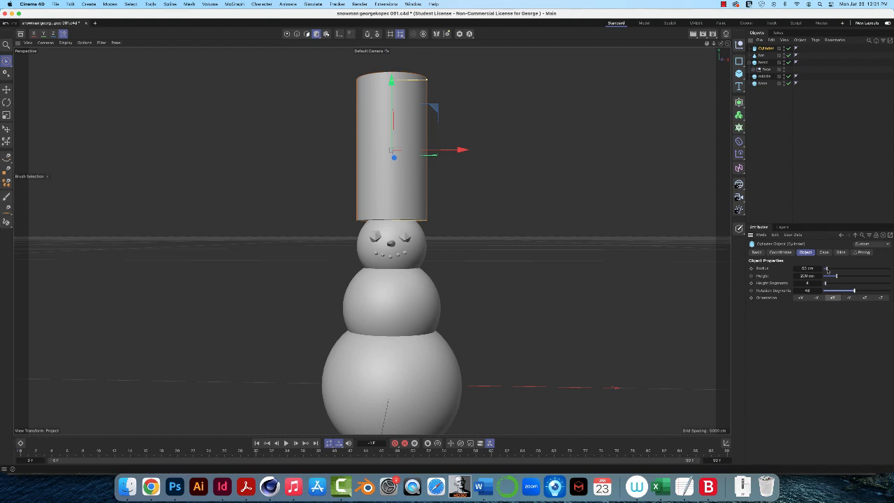
left_click_drag(827, 269, 828, 270)
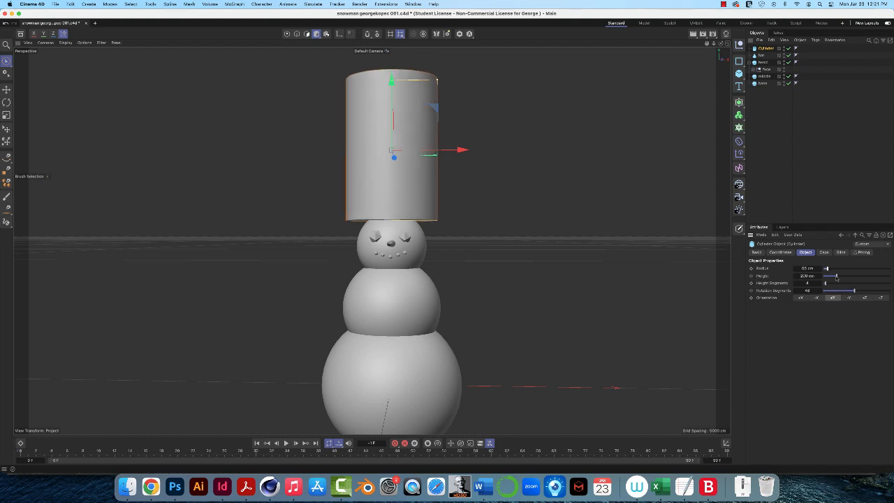
left_click_drag(837, 277, 835, 278)
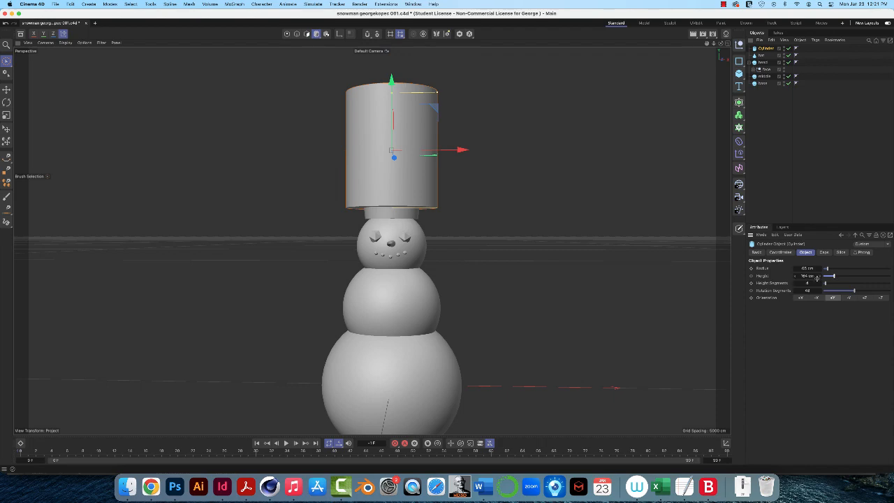
double_click(817, 276)
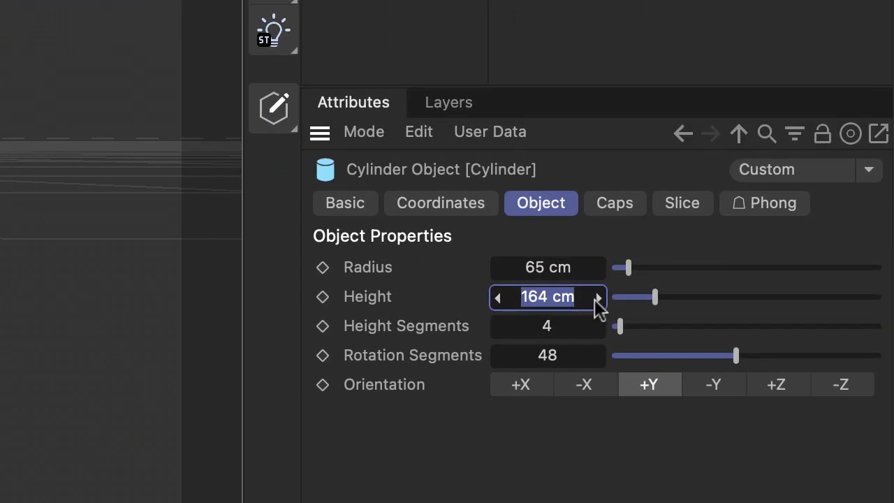
type("2")
key("Return")
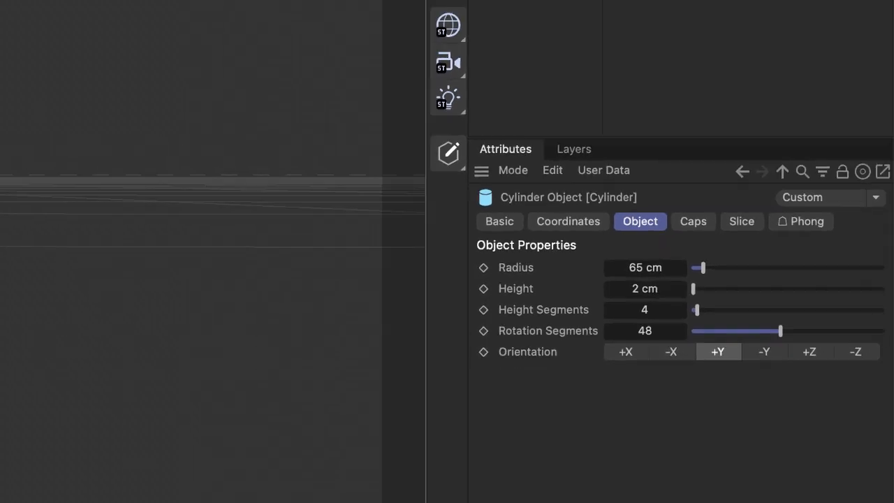
- Lower the flat cylinder along Y until it sits at the base of the hat cone as a brim
left_click_drag(392, 212, 392, 148)
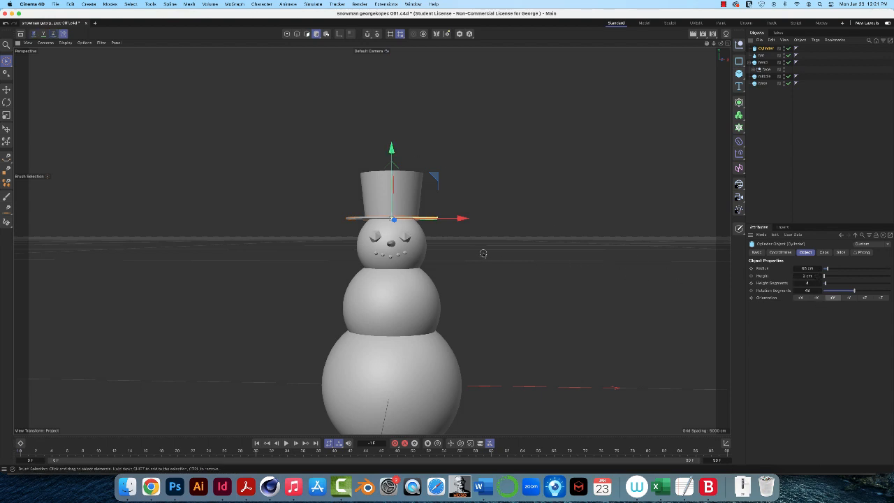
mouse_move(483, 252)
left_mouse_down("alt")
mouse_move(521, 275)
mouse_move(505, 233)
mouse_move(517, 249)
mouse_move(503, 256)
mouse_move(501, 244)
mouse_move(495, 256)
left_mouse_up("alt")
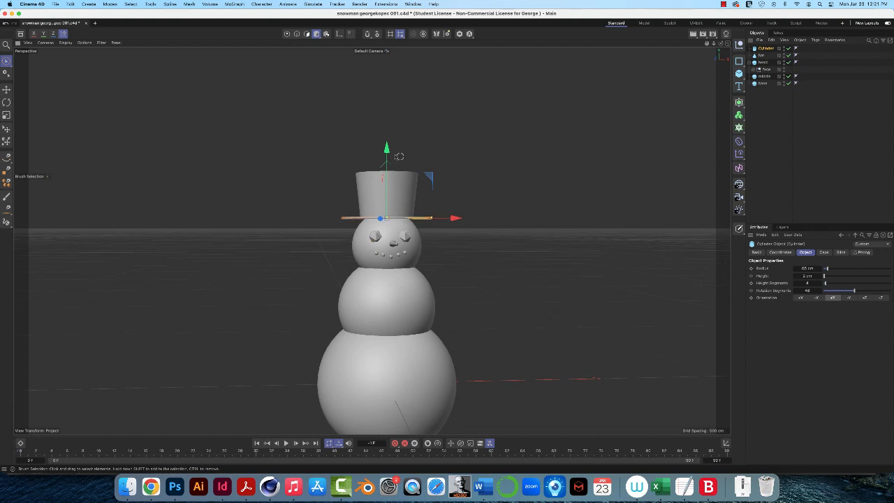
left_click_drag(386, 144, 388, 148)
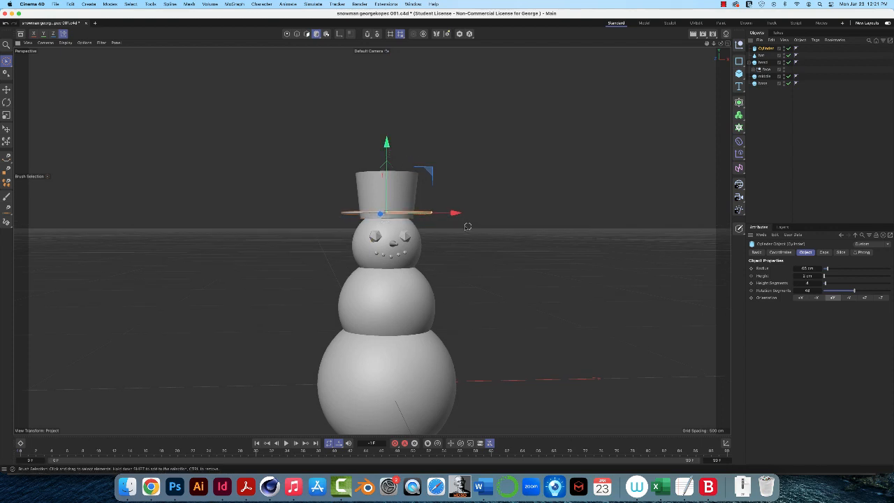
scroll(462, 227, "up", 4)
scroll(422, 228, "up", 2)
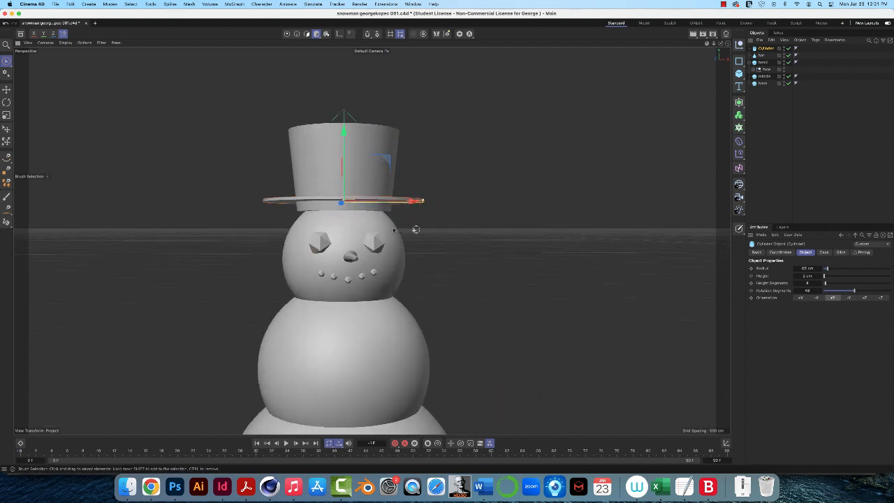
scroll(415, 230, "up", 2)
left_click_drag(340, 128, 340, 139)
mouse_move(447, 235)
left_mouse_down("alt")
mouse_move(461, 276)
mouse_move(467, 257)
mouse_move(437, 230)
mouse_move(447, 244)
left_mouse_up("alt")
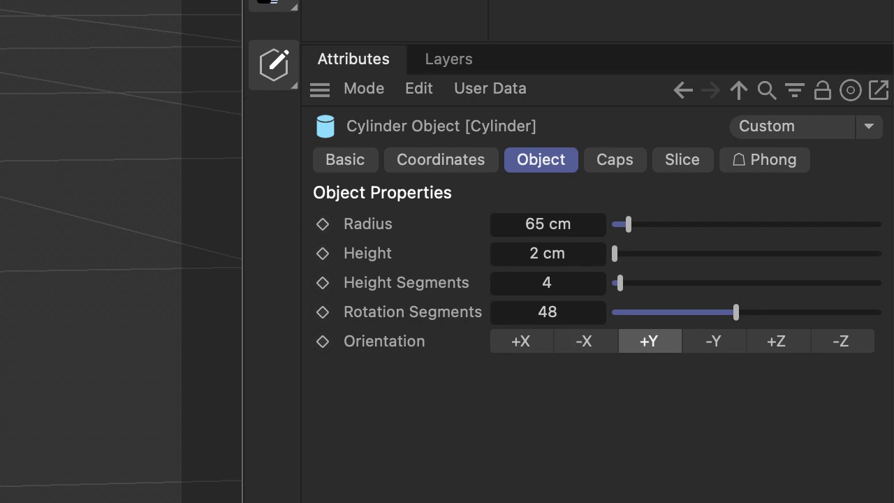
- Rename the cylinder as brim and make it a child of the hat object
double_click(397, 128)
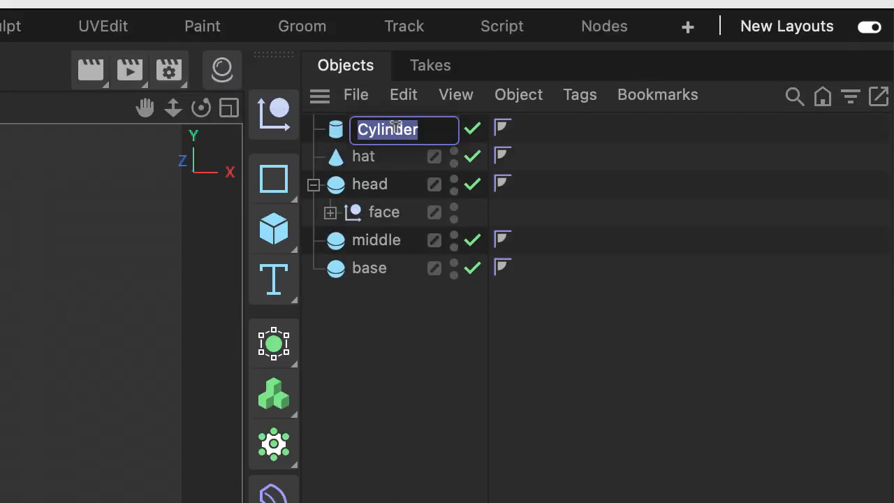
type("br")
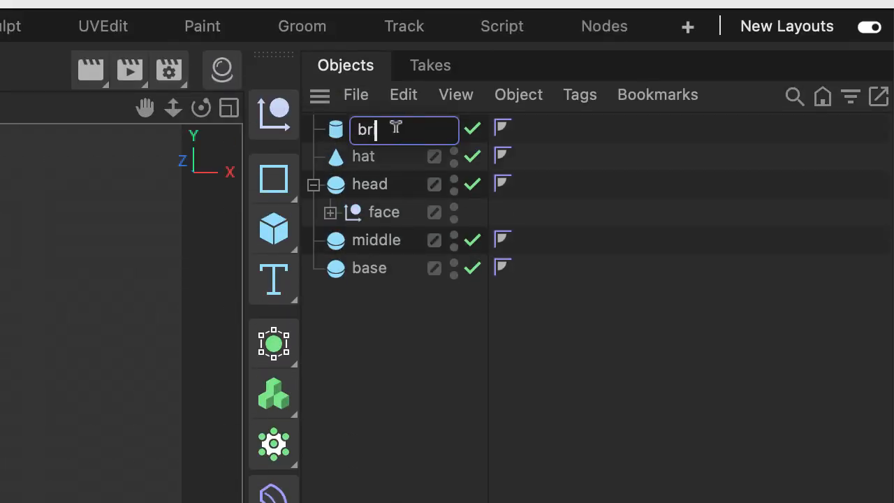
type("im")
key("Return")
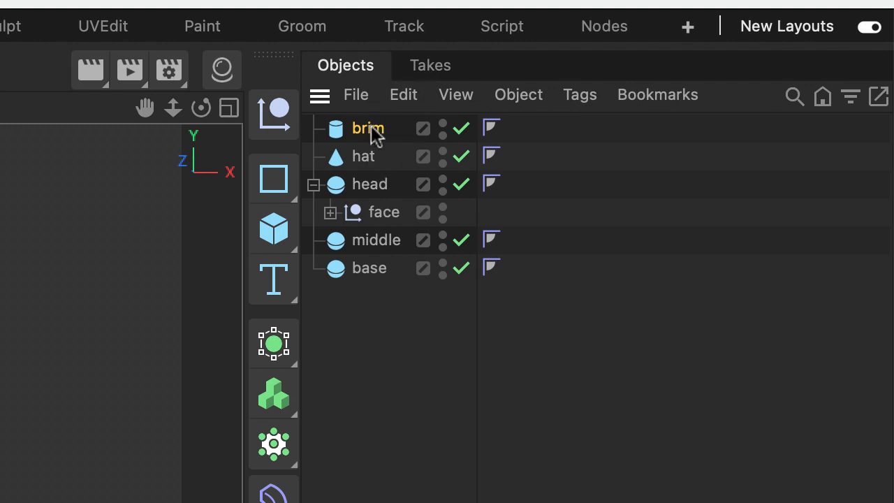
left_click_drag(372, 128, 377, 166)
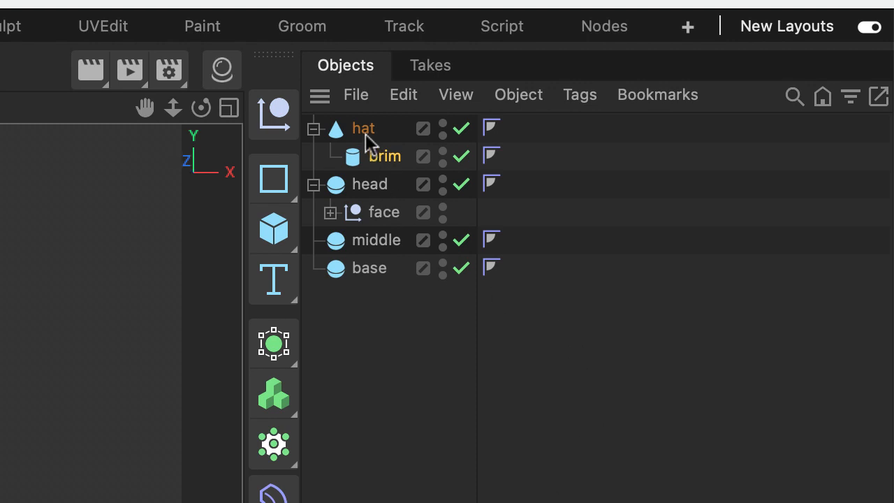
- Select the hat with its brim and rotate it about the Z axis so that it tilts sideways
key("Down")
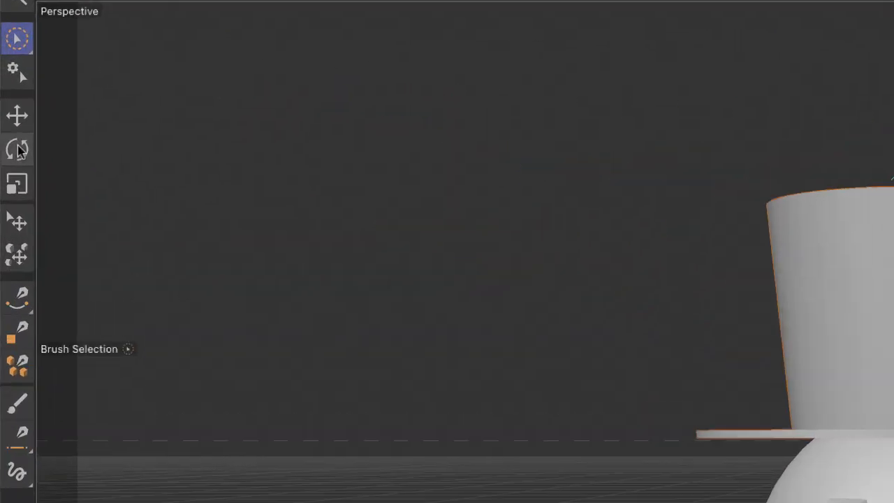
left_click(19, 149)
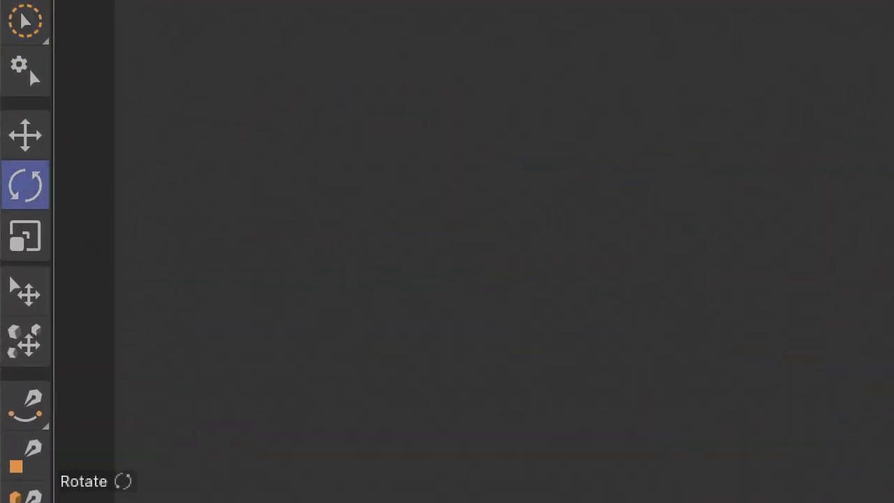
left_click_drag(710, 241, 306, 151)
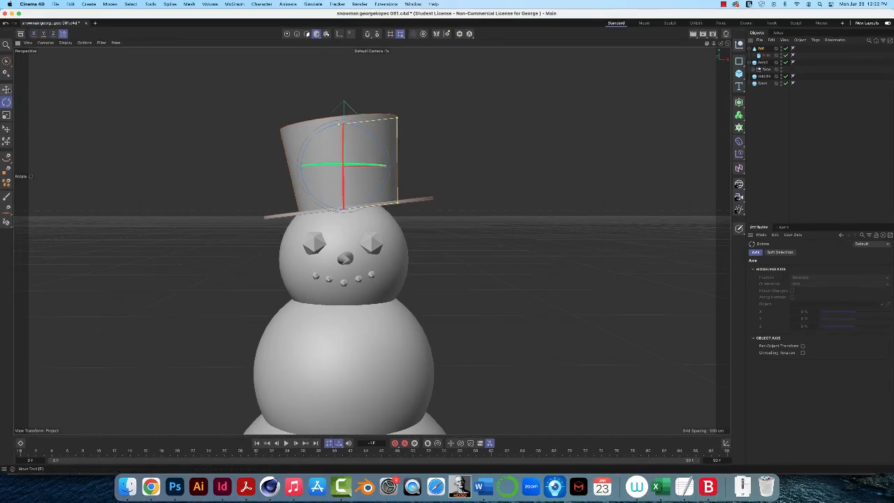
- Shift the tilted hat slightly along negative X and lower it along Y onto the snowman's head
left_click(6, 60)
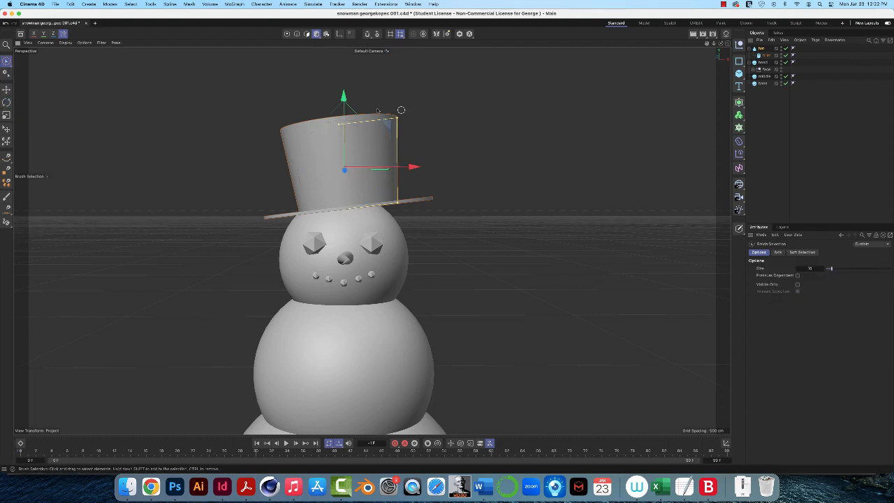
left_click_drag(344, 98, 344, 101)
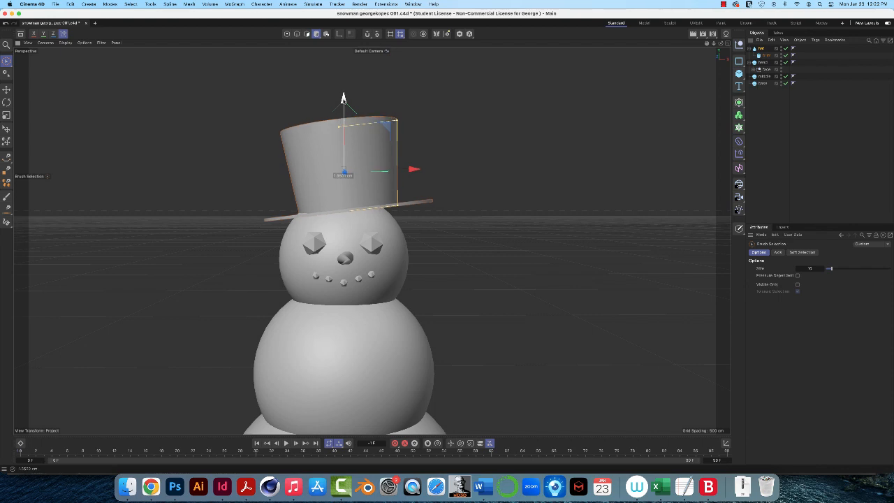
left_click_drag(414, 169, 408, 168)
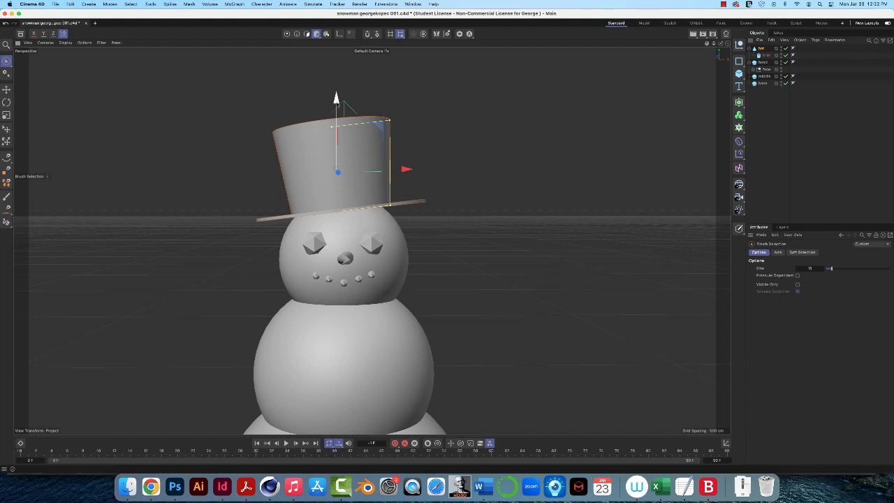
mouse_move(444, 155)
left_mouse_down("alt")
mouse_move(376, 158)
mouse_move(461, 170)
mouse_move(489, 162)
mouse_move(435, 158)
left_mouse_up("alt")
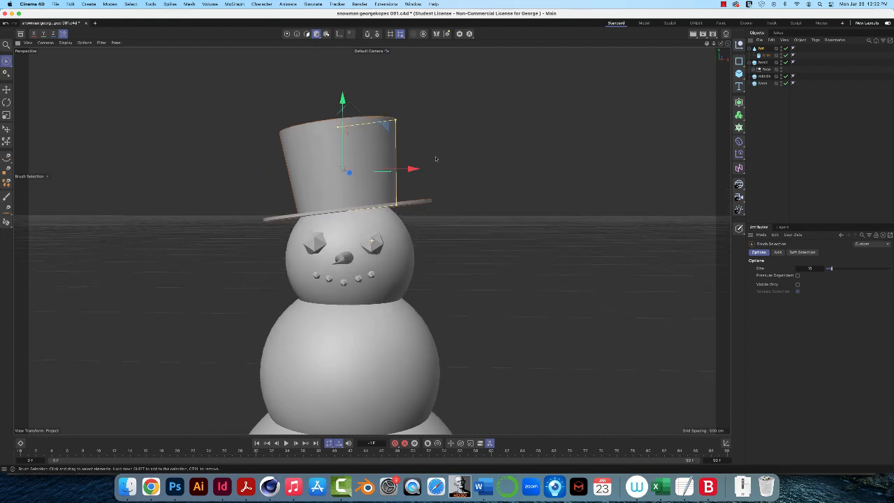
left_click_drag(343, 99, 343, 109)
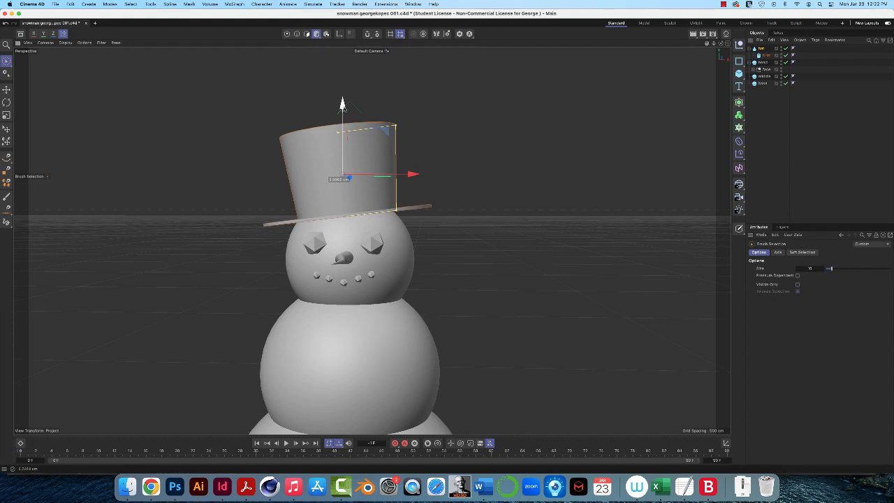
left_click_drag(470, 182, 466, 160, "alt")
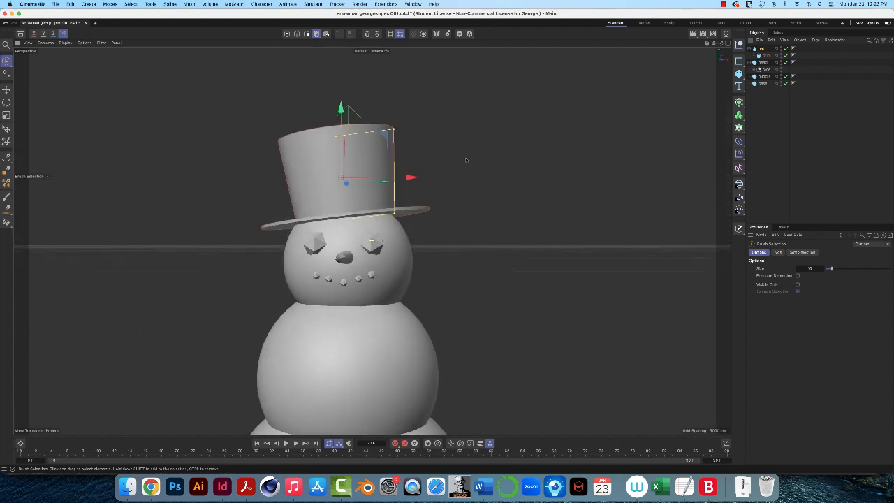
- Rotate the hat slightly back about Z to reduce its tilt, and frame the whole snowman in the viewport
left_click(6, 102)
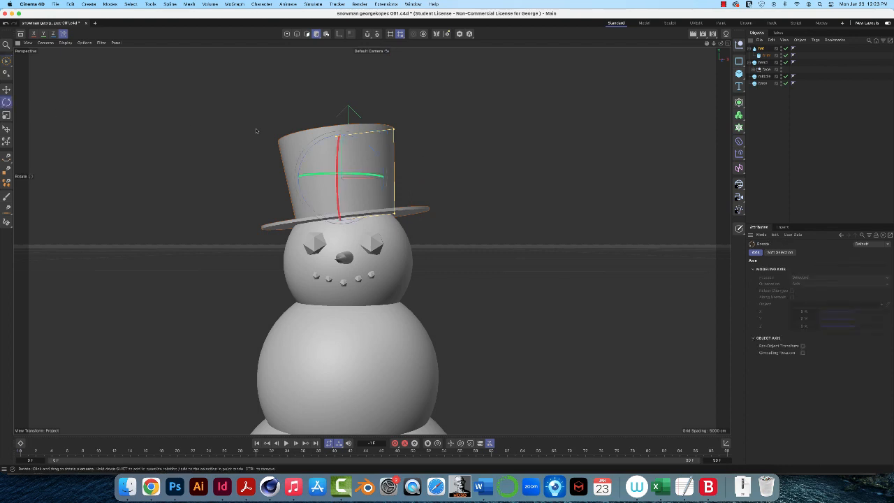
left_click_drag(301, 166, 302, 163)
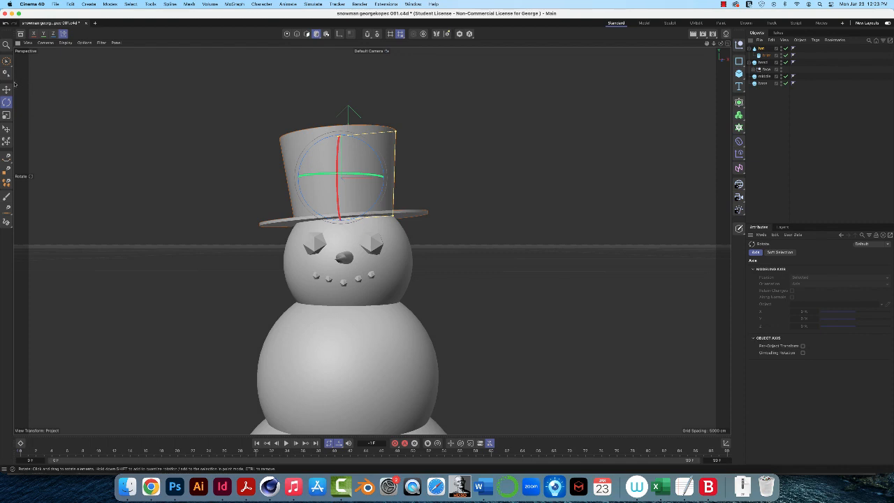
left_click(7, 61)
left_click_drag(458, 221, 457, 217, "alt")
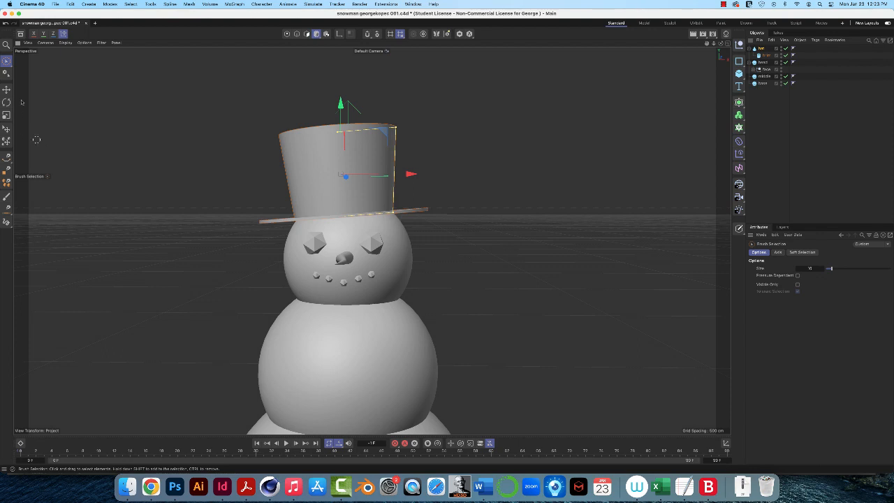
left_click(28, 42)
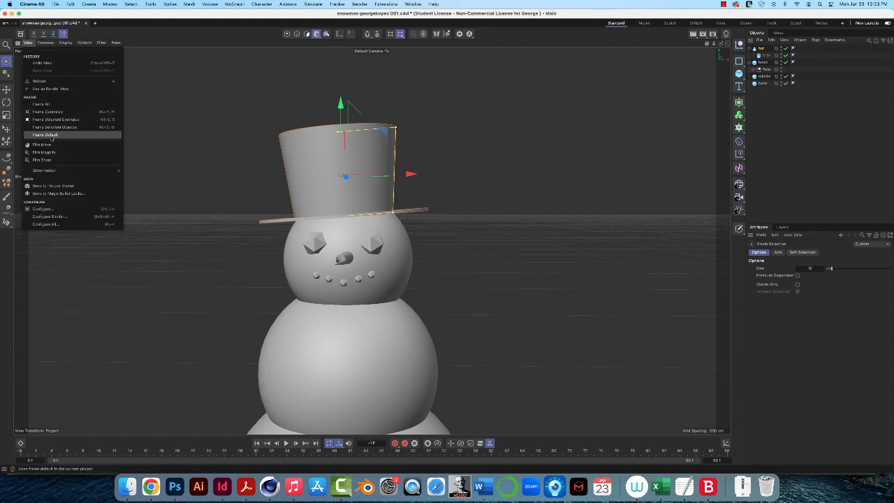
left_click(56, 104)
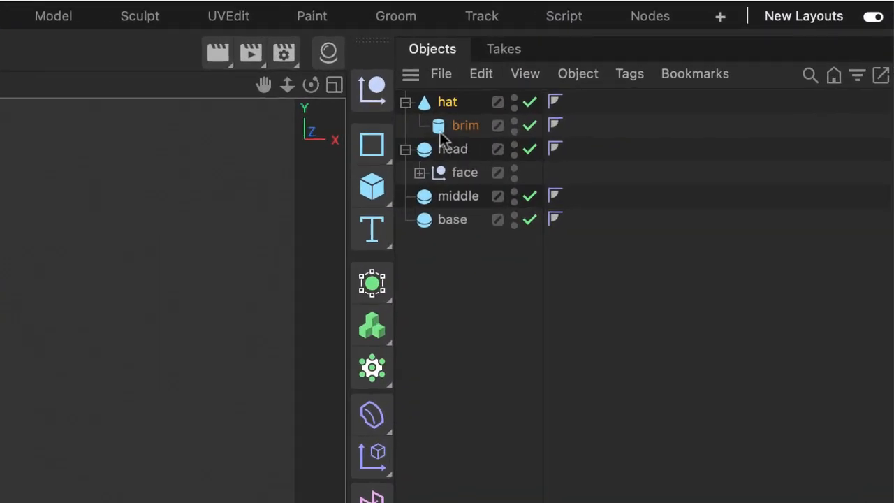
- Make the collapsed hat group a child of the head object and collapse the head's hierarchy
left_click(406, 103)
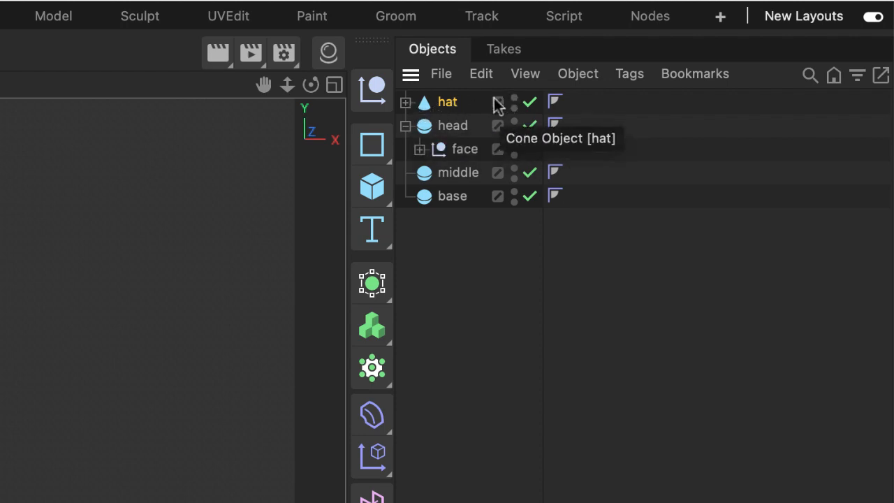
left_click(405, 103)
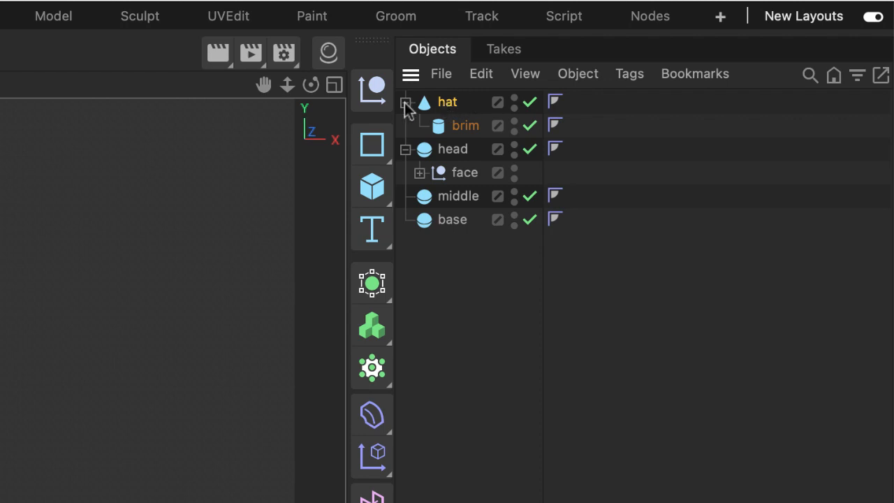
left_click(405, 104)
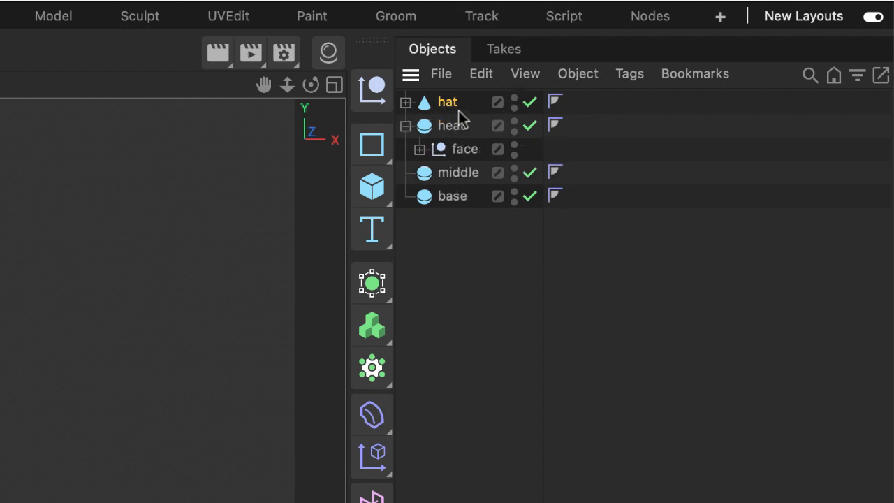
left_click_drag(455, 110, 463, 127)
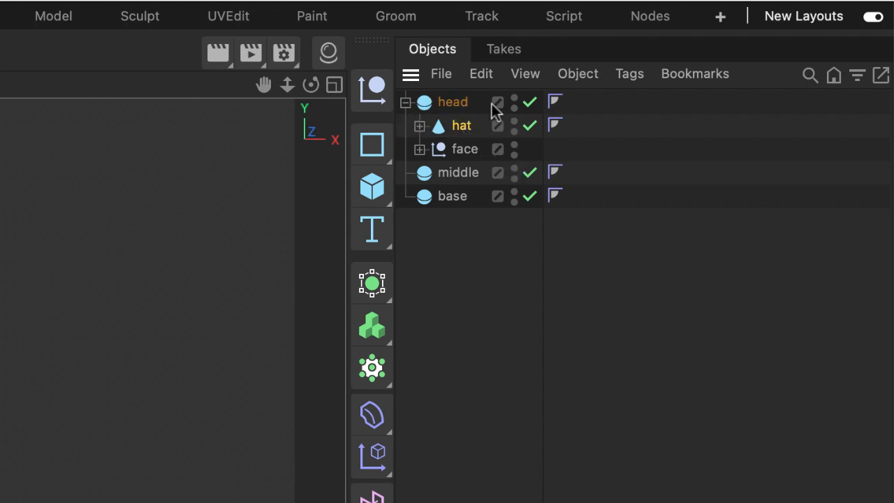
left_click(406, 102)
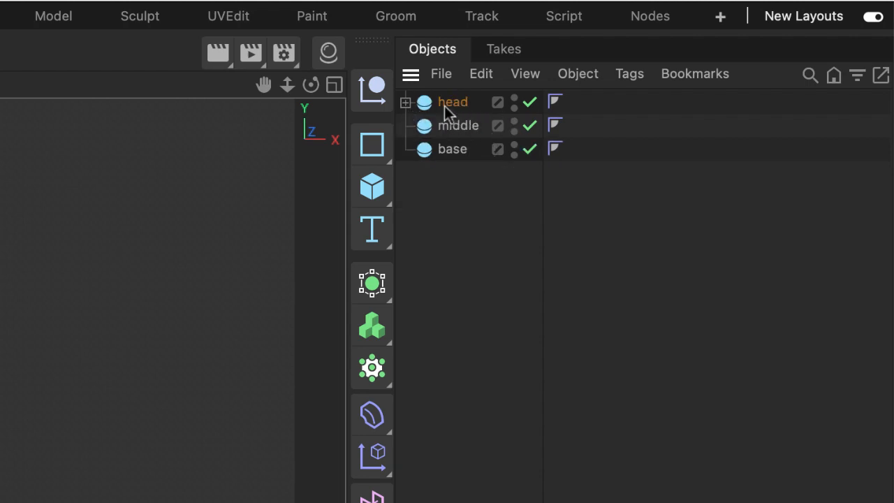
left_click(406, 103)
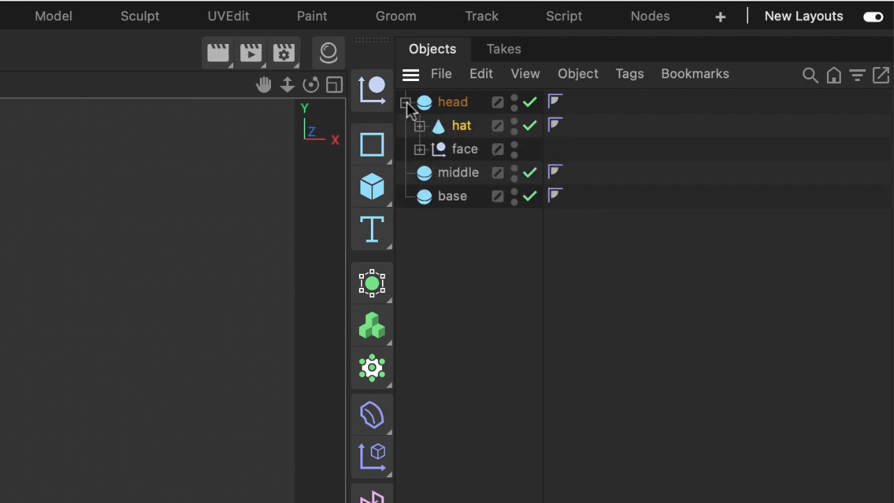
left_click(405, 103)
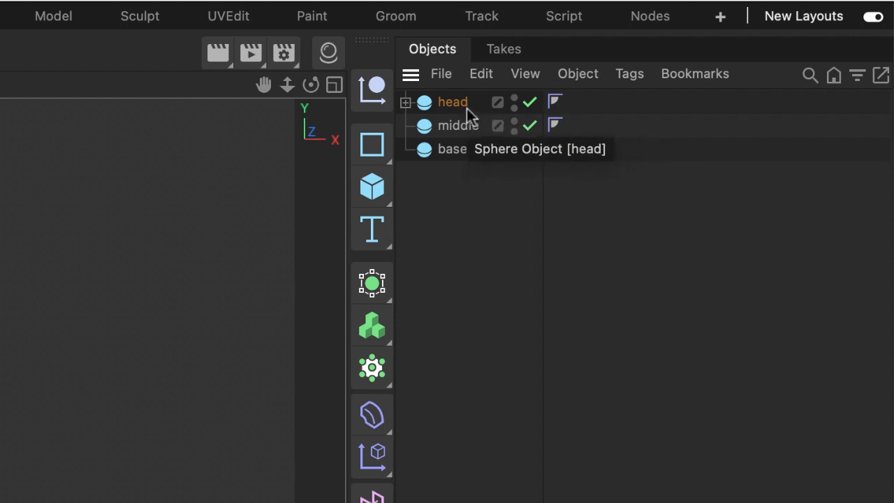
- Select the head, middle and base objects together and group them under one null
left_click(461, 154, "shift")
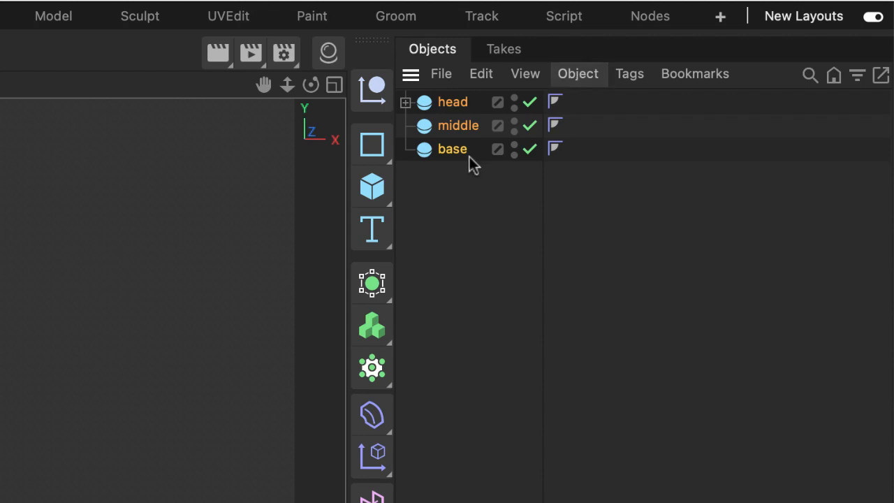
left_click(462, 107)
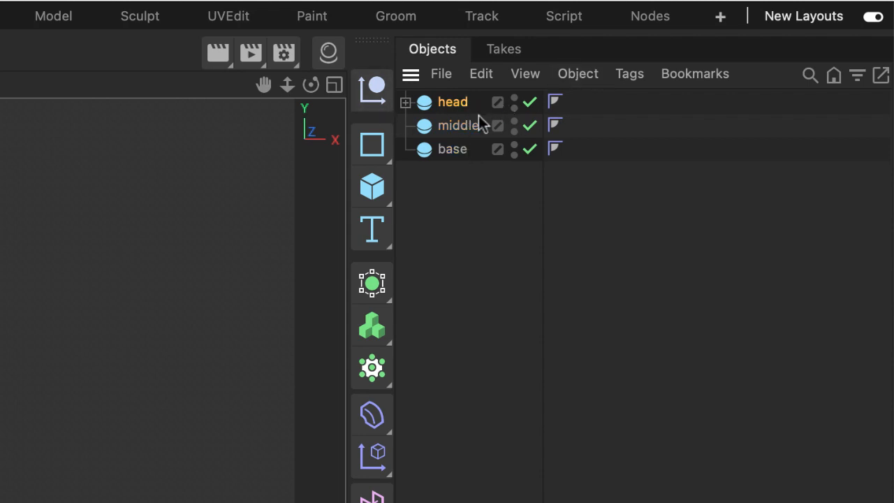
left_click(464, 148, "shift")
left_click(585, 75)
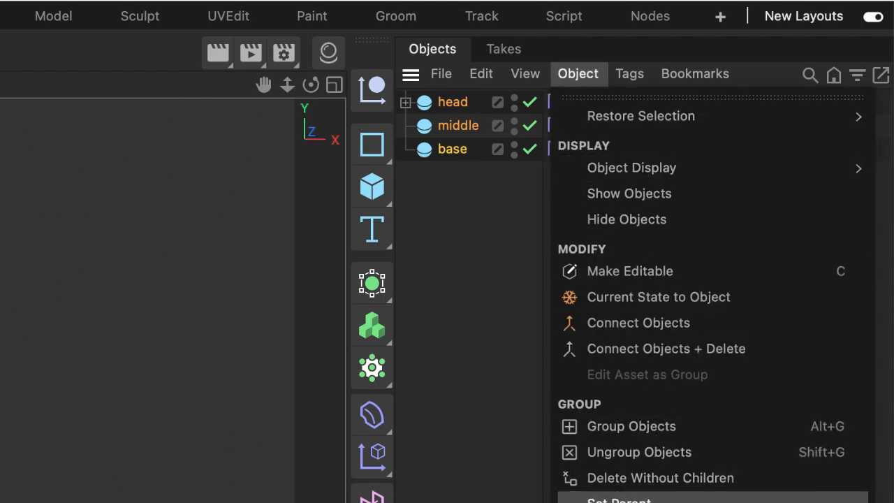
left_click(637, 429)
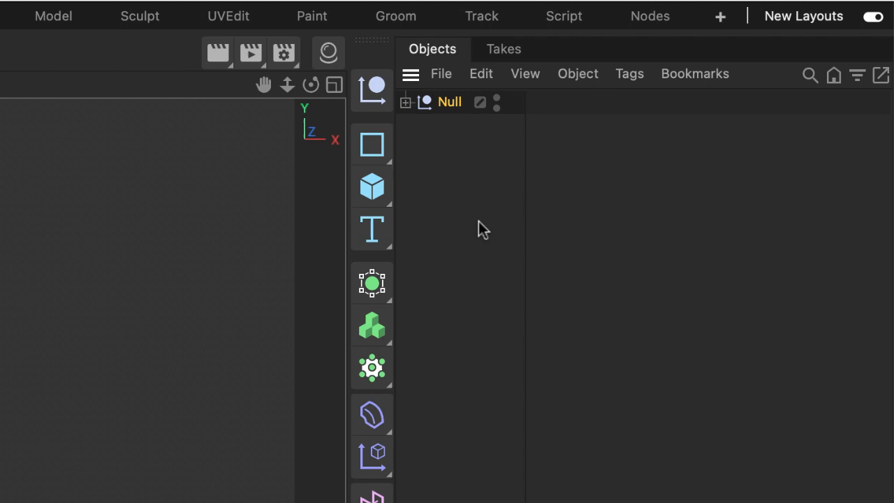
- Rename the new group null as snowman
double_click(451, 103)
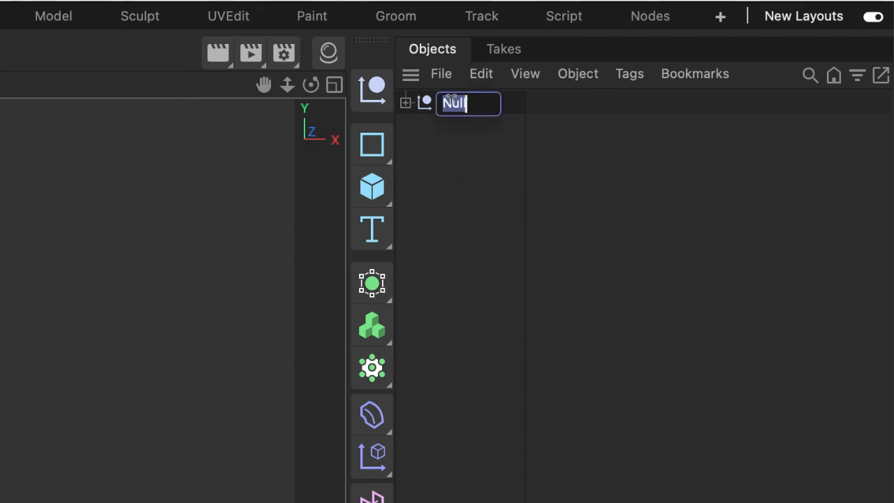
type("showman")
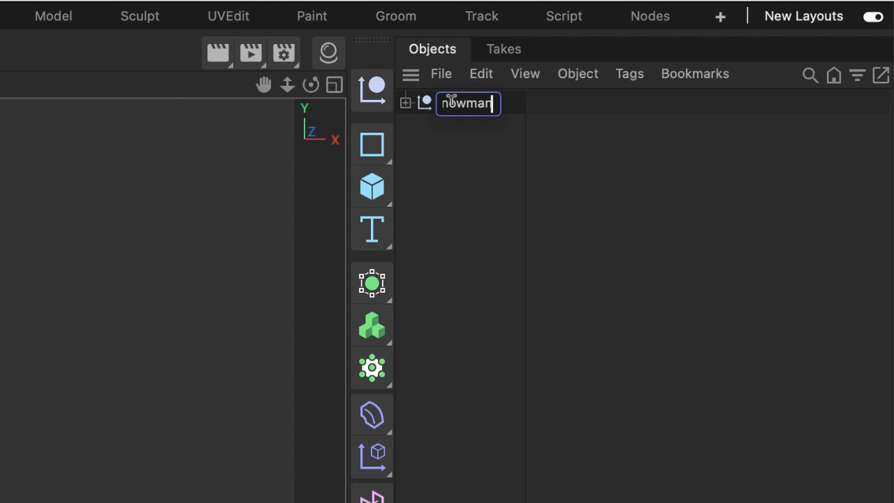
key("Return")
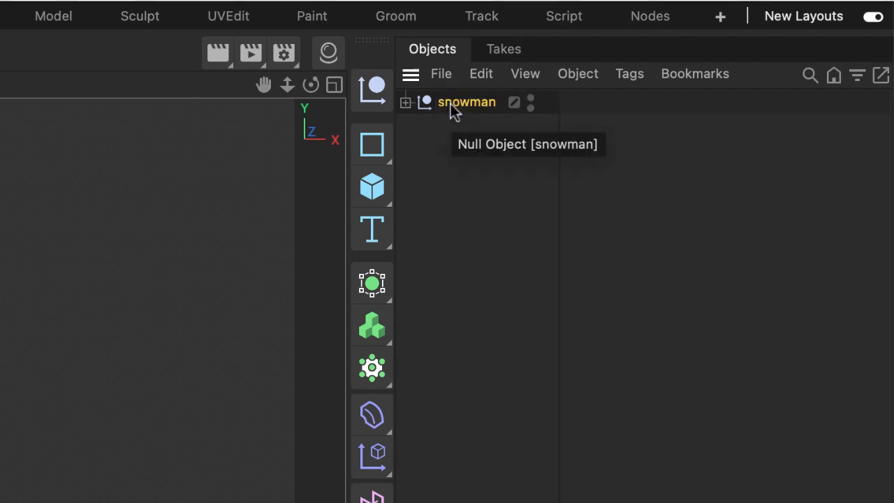
- Expand the snowman, head, hat and face levels of the object hierarchy and save the project
left_click(405, 103)
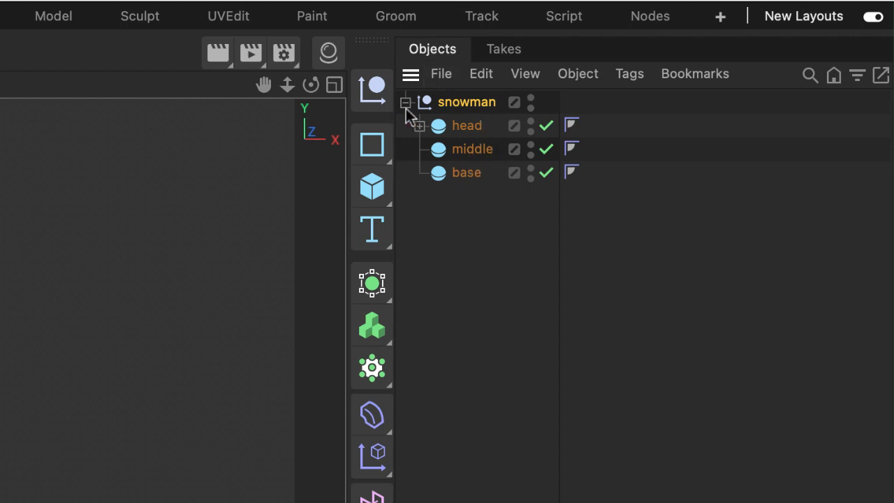
left_click(419, 126)
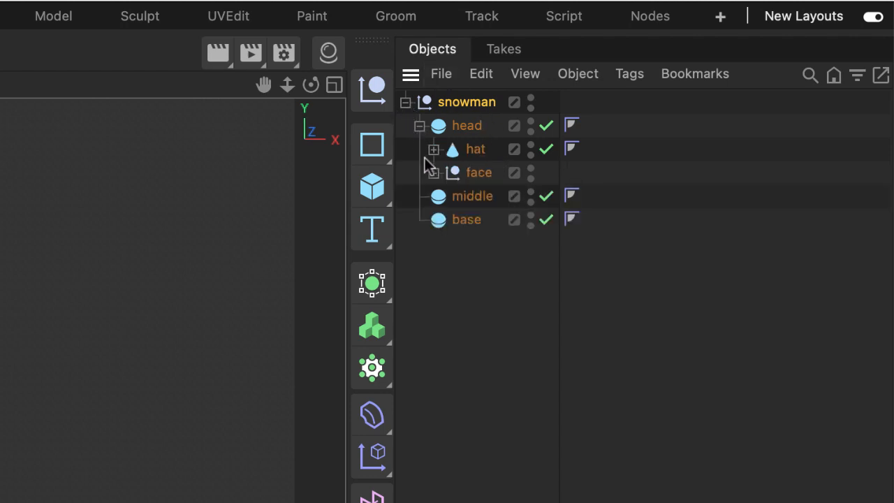
left_click(433, 149)
left_click(434, 197)
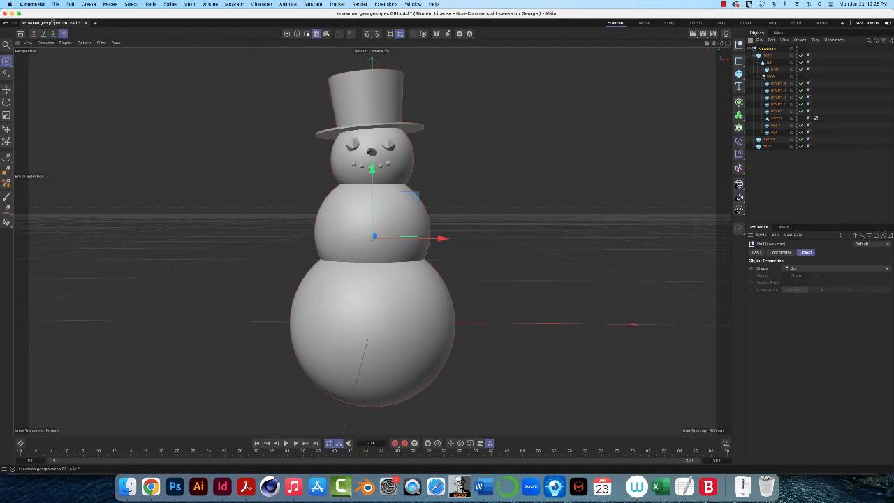
left_click(54, 5)
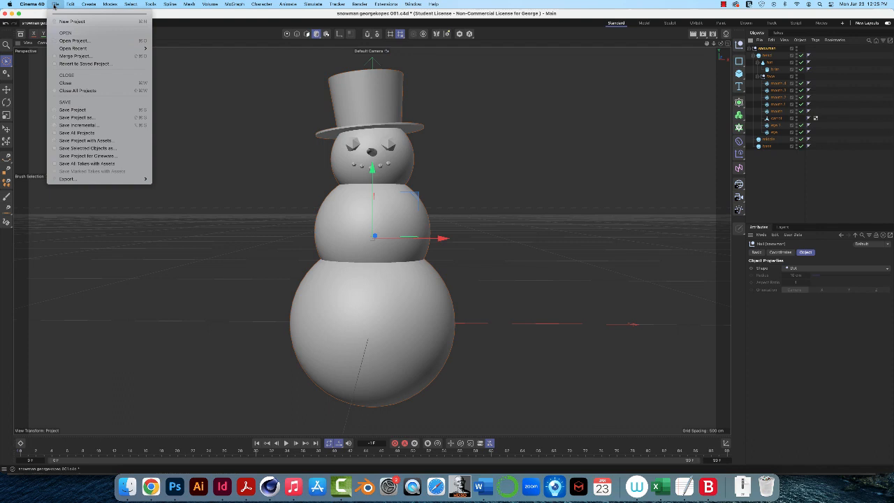
left_click(82, 110)
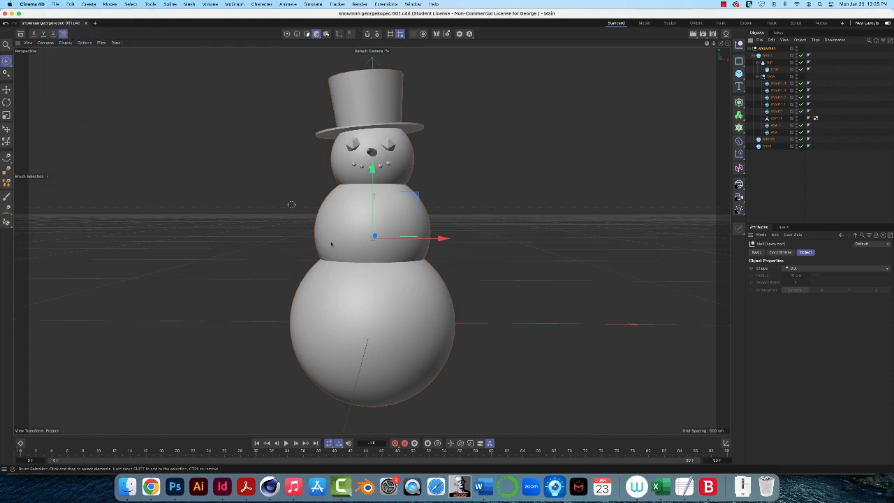